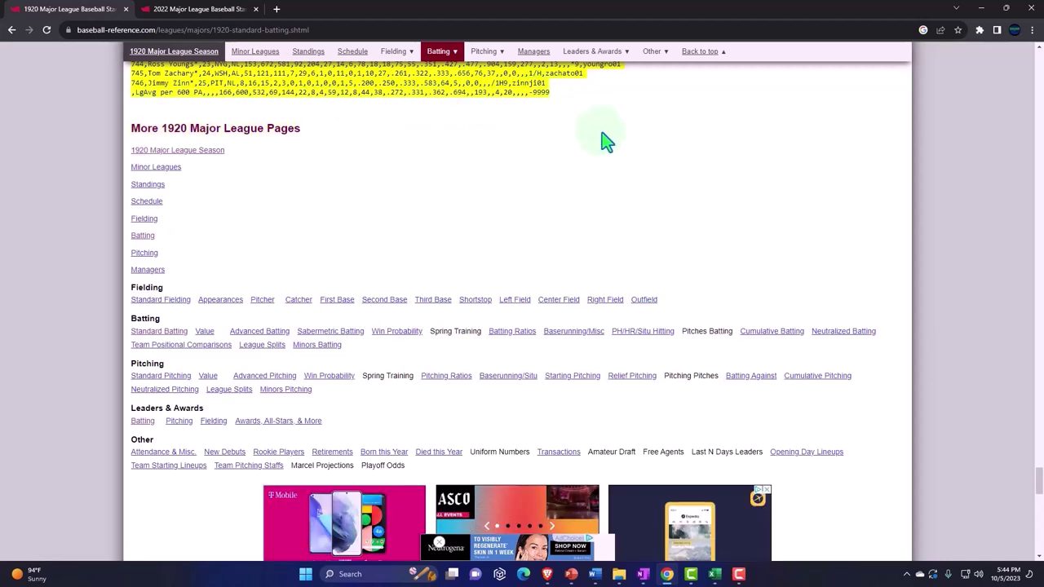
Switch to the Excel batting average comparison workbook and paste the copied 1920 batting data at A1 of the Blank sheet, matching destination formatting.
left_click(715, 575)
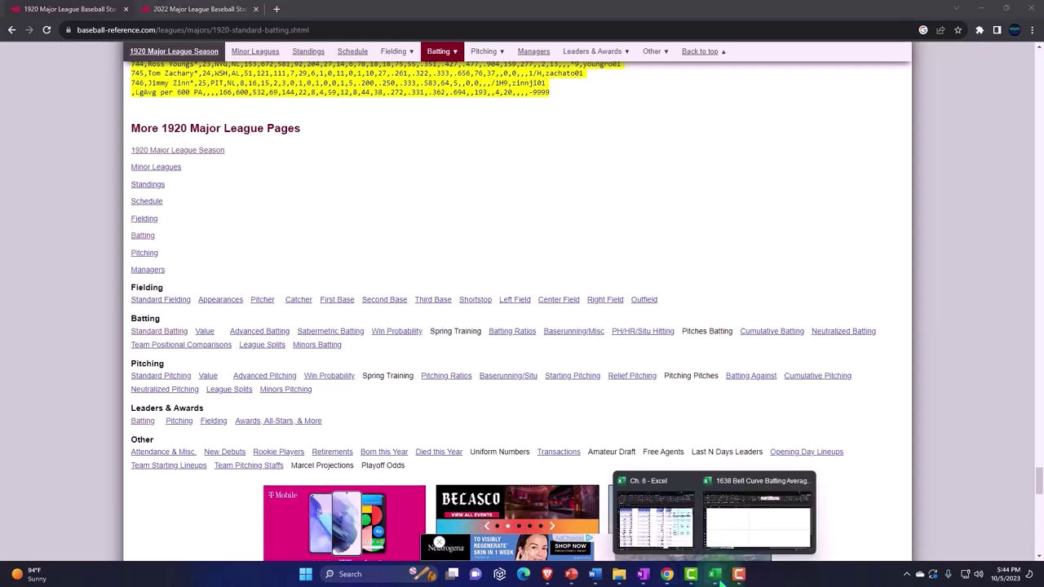
left_click(758, 514)
left_click(85, 182)
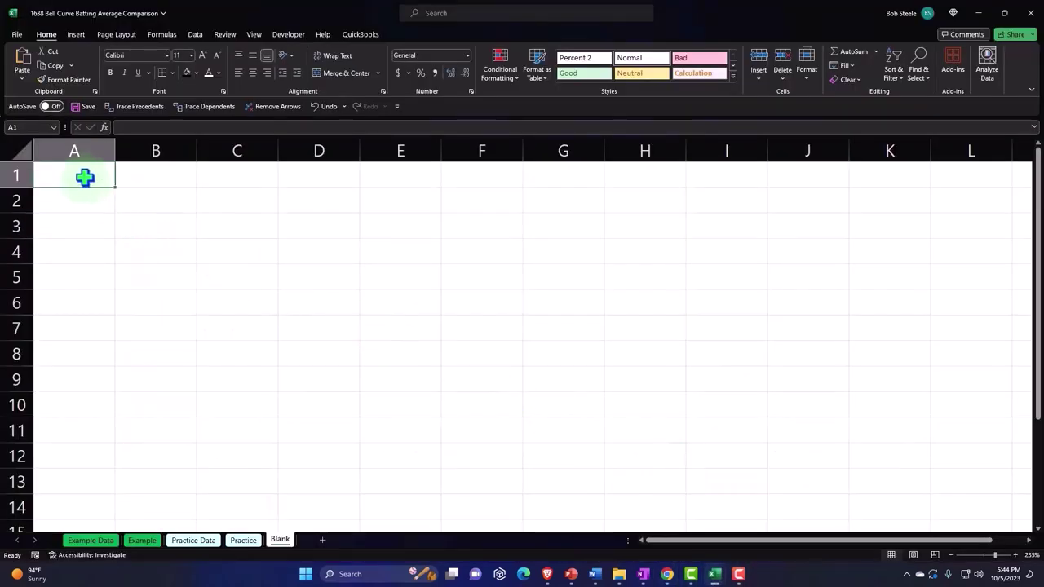
right_click(85, 177)
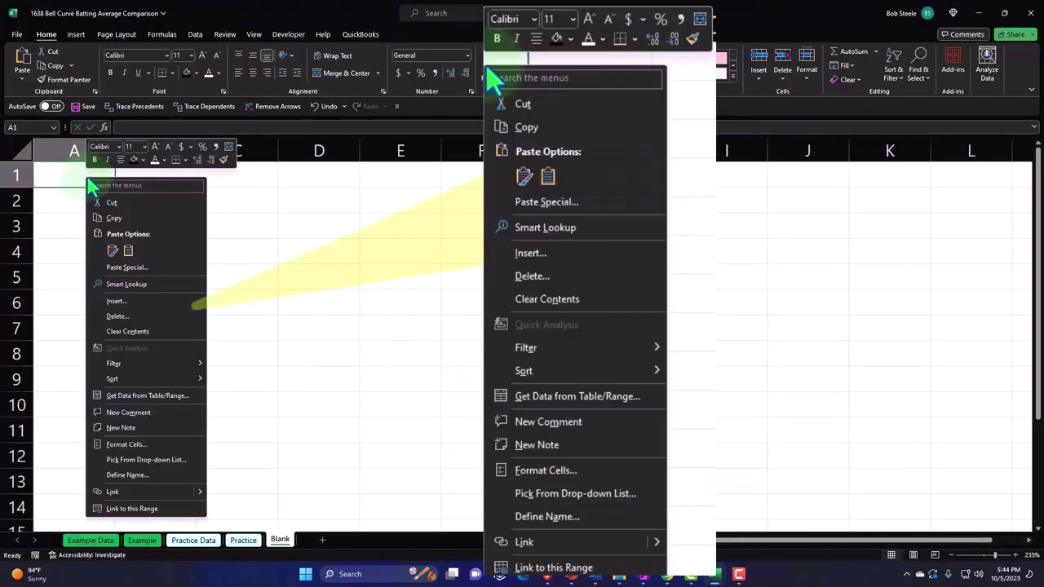
left_click(114, 256)
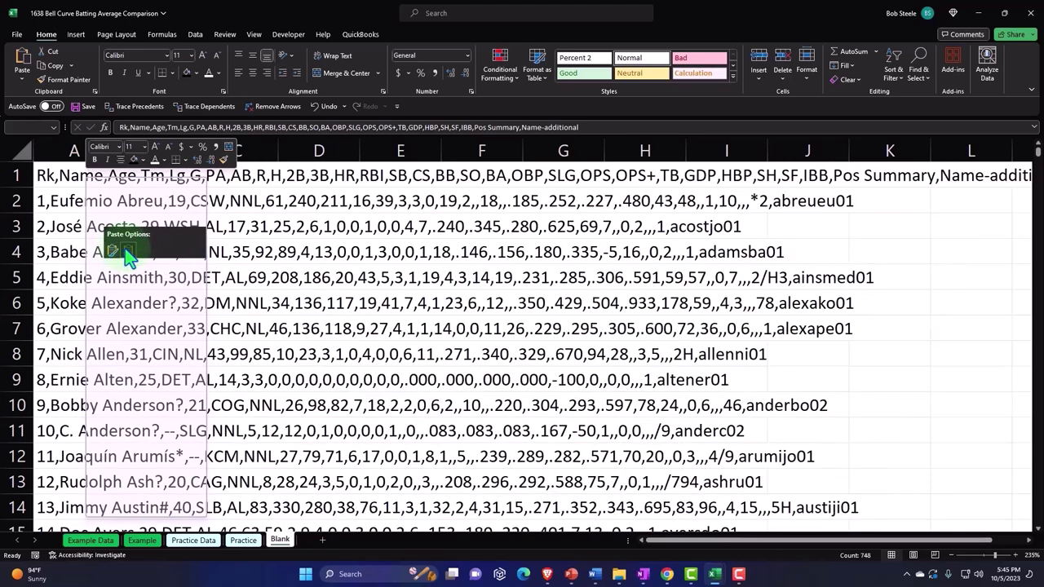
left_click(126, 249)
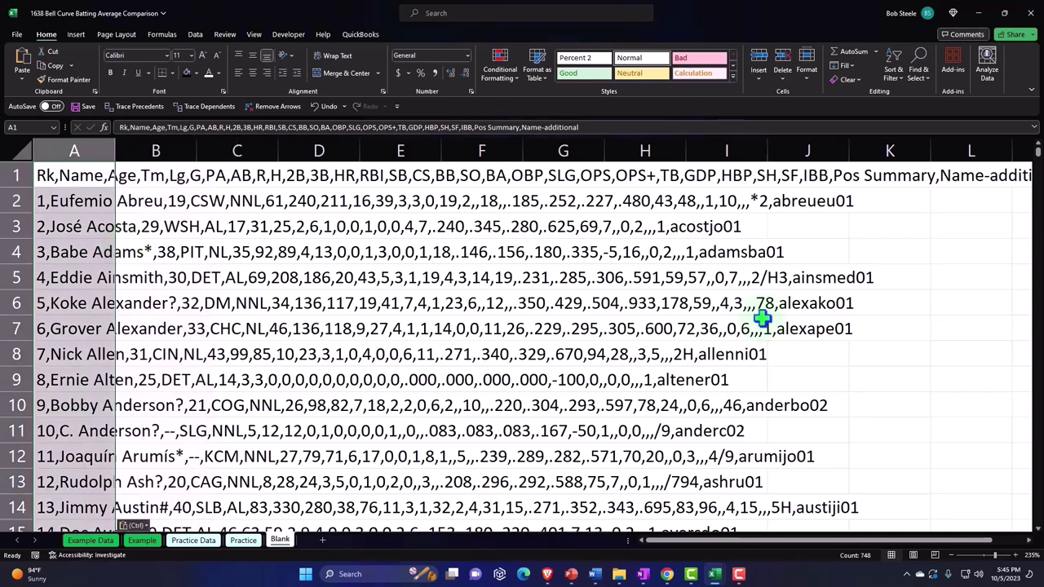
Split the pasted data in column A into separate columns with Text to Columns, using comma instead of tab as the delimiter.
left_click(953, 555)
left_click(953, 555)
left_click(954, 555)
left_click(953, 555)
left_click(953, 556)
left_click(954, 556)
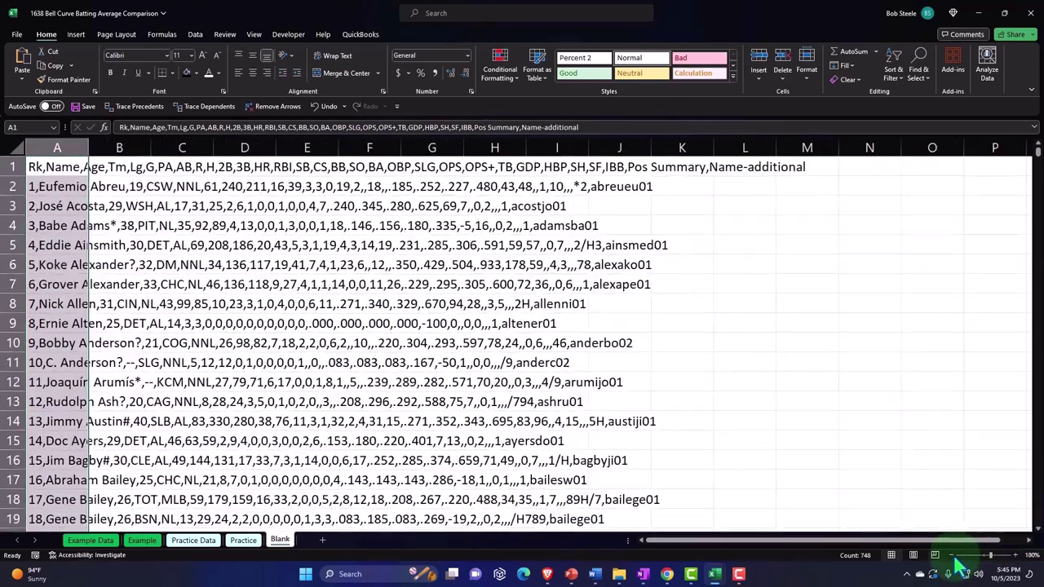
left_click(953, 555)
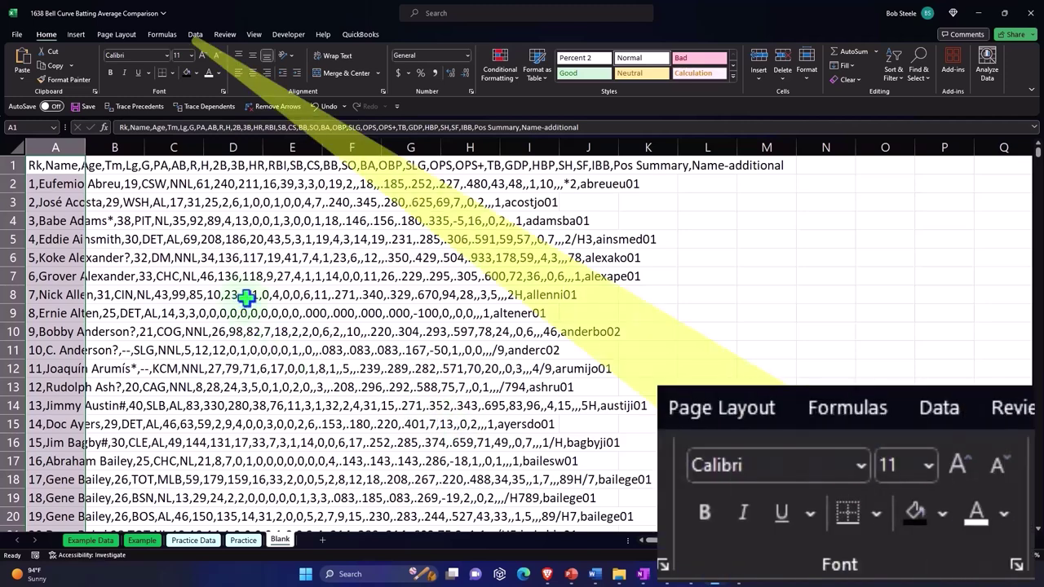
left_click(195, 35)
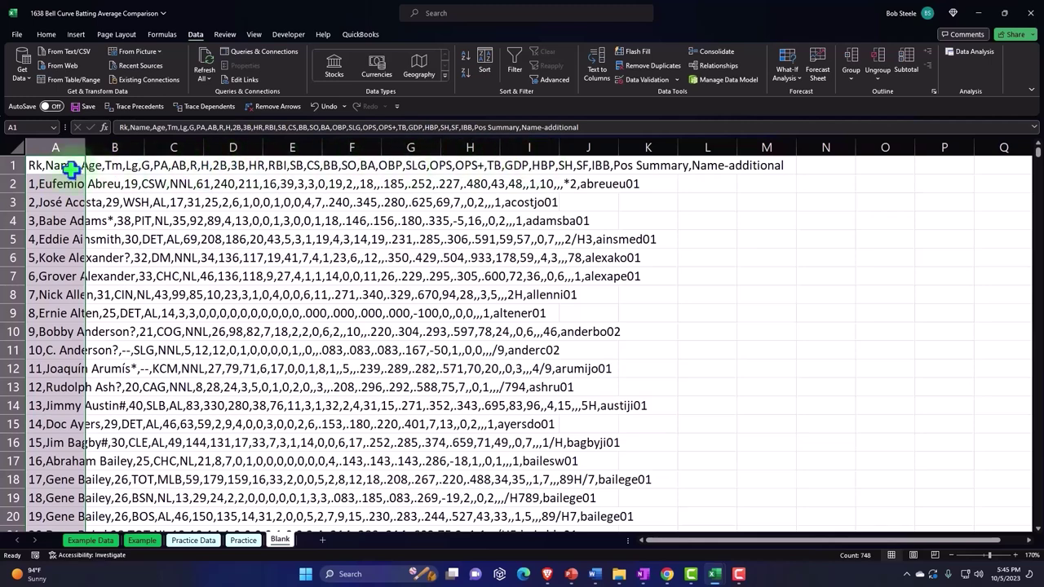
left_click(597, 88)
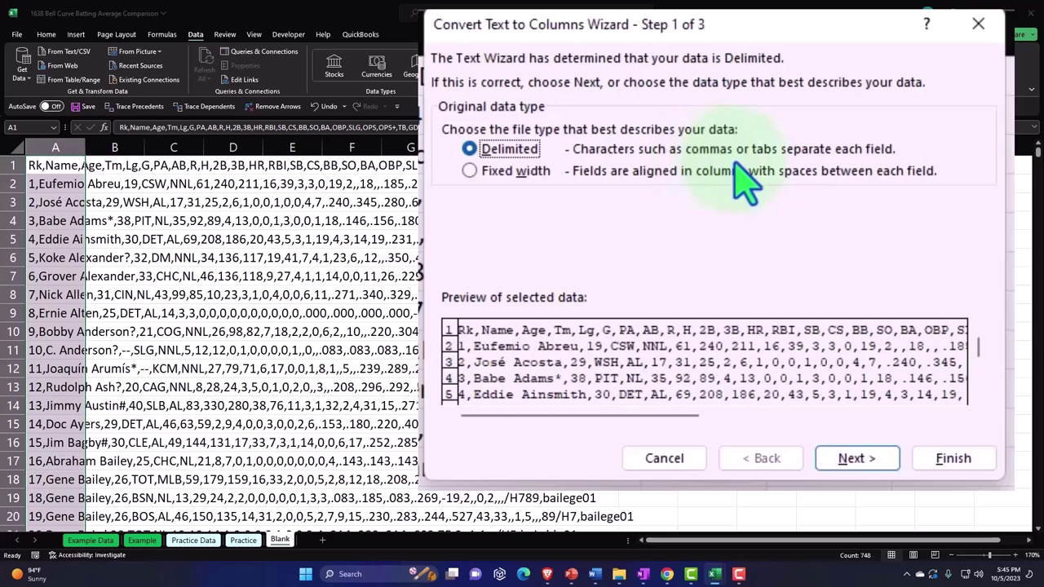
left_click(840, 466)
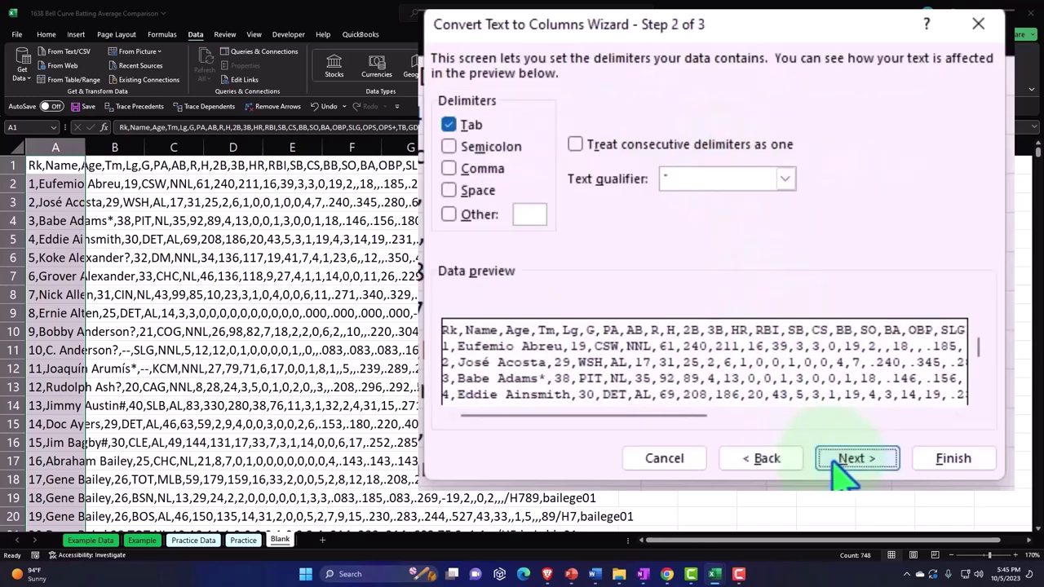
left_click(453, 128)
left_click(451, 170)
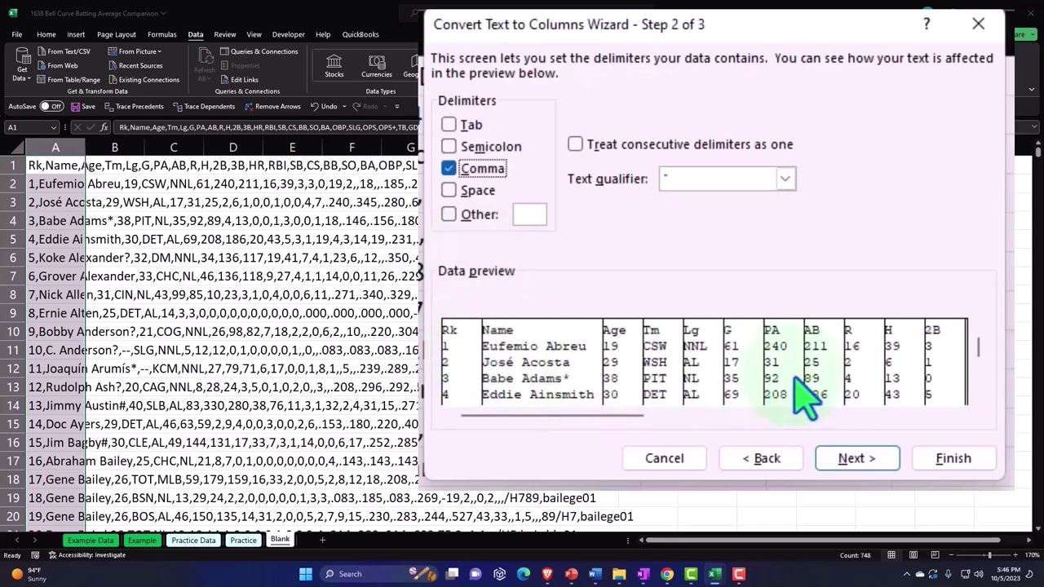
left_click(840, 477)
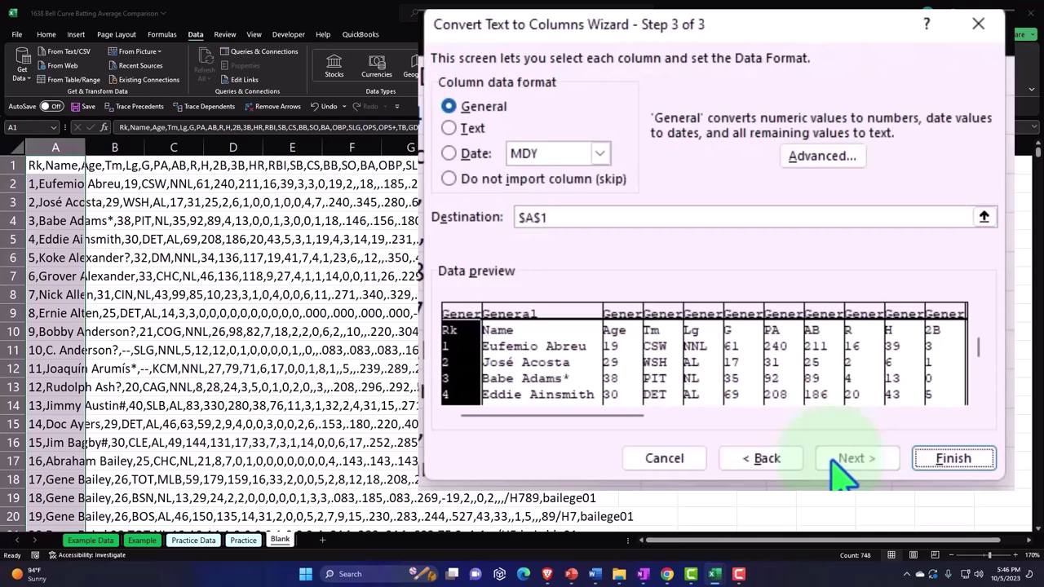
left_click(953, 459)
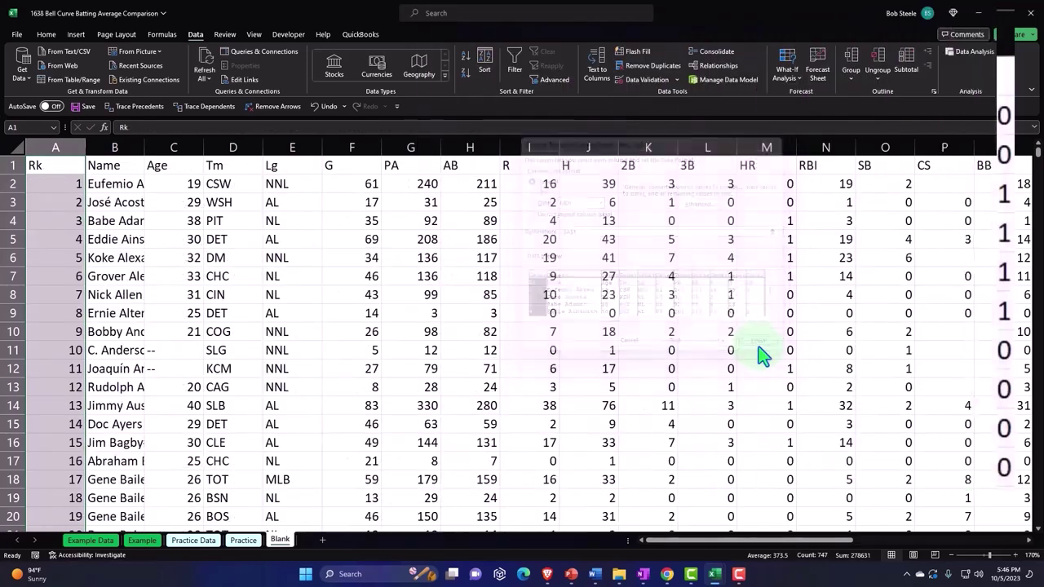
Make the header row bold from Rk in A1 through Name-additional in AE1.
left_click(430, 298)
scroll(466, 309, "down", 5)
scroll(465, 309, "up", 5)
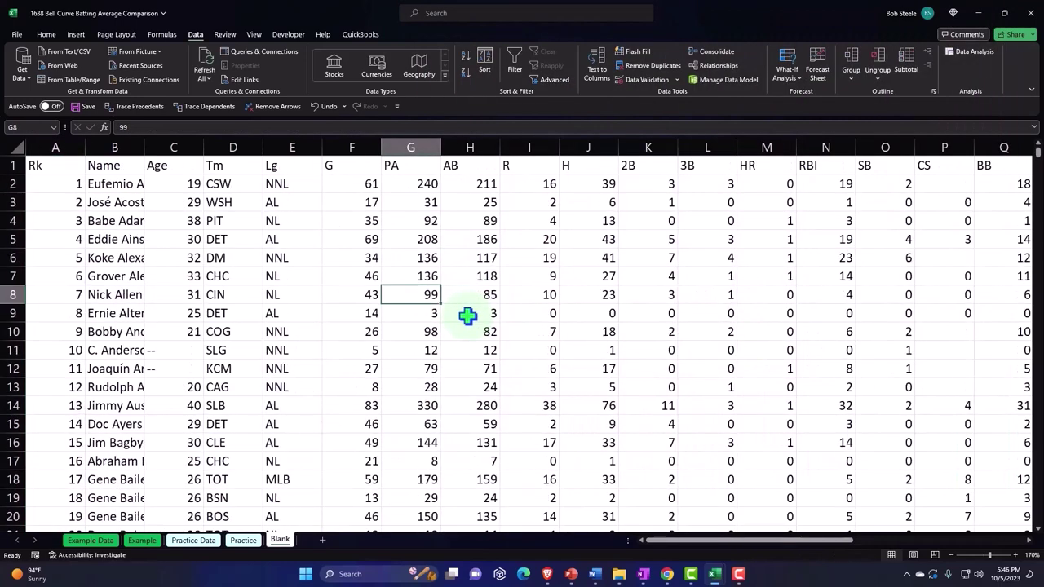
left_click(78, 165)
left_click_drag(78, 165, 816, 167)
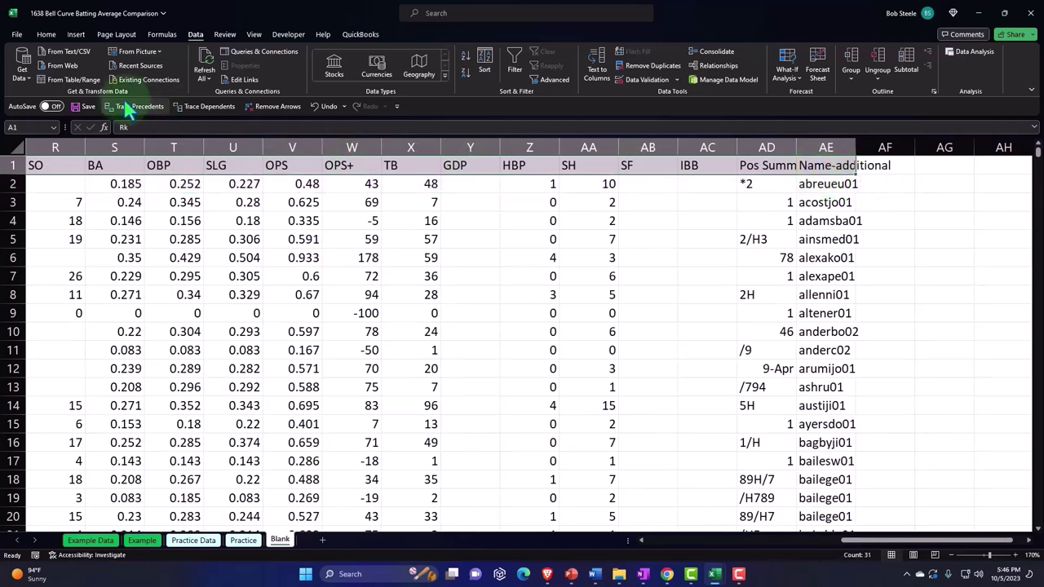
left_click(46, 36)
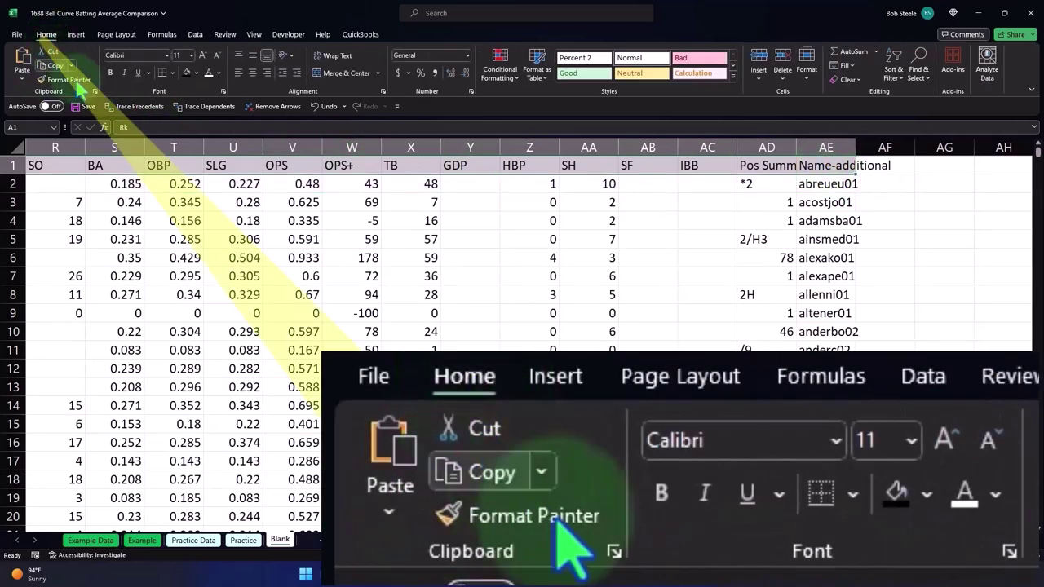
left_click(112, 75)
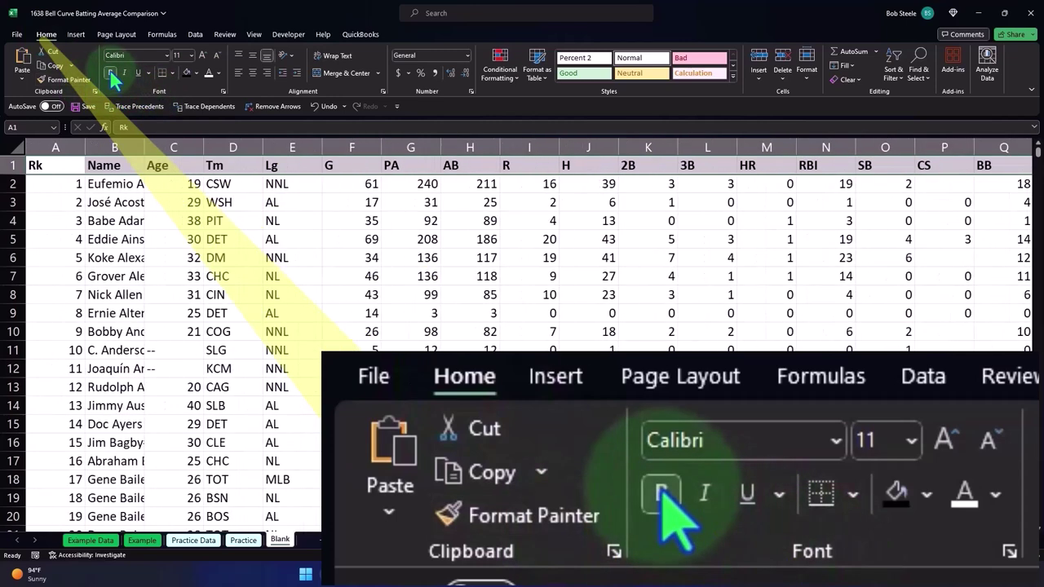
left_click(133, 225)
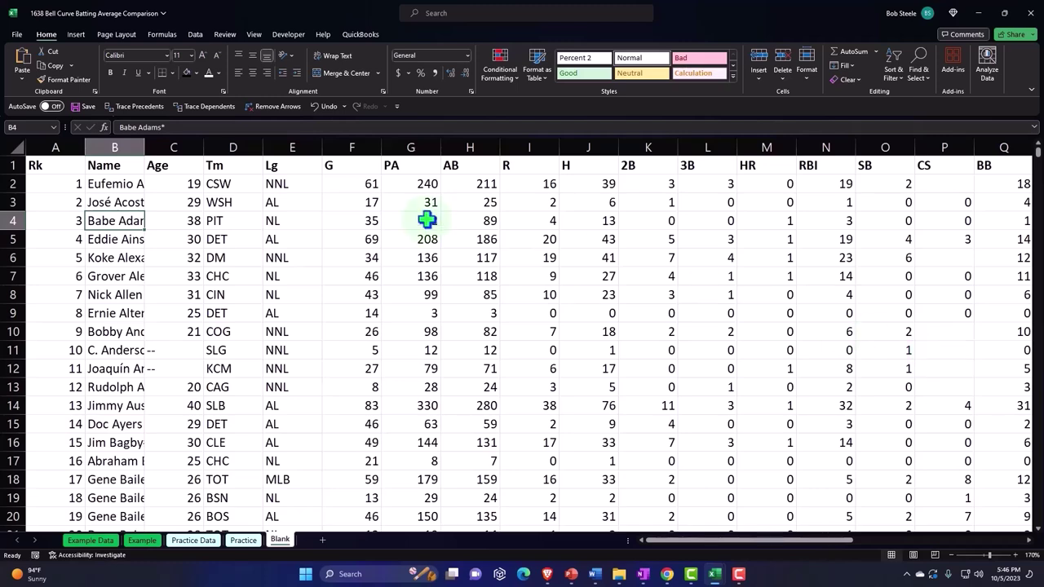
Convert the batting data in A1:AE748 into a table with headers.
left_click(76, 36)
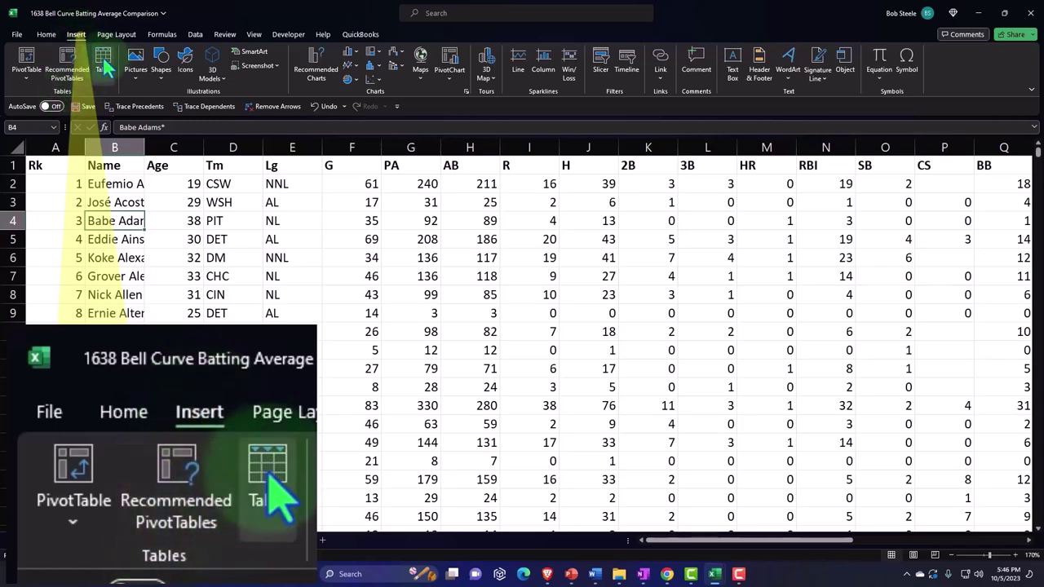
left_click(103, 58)
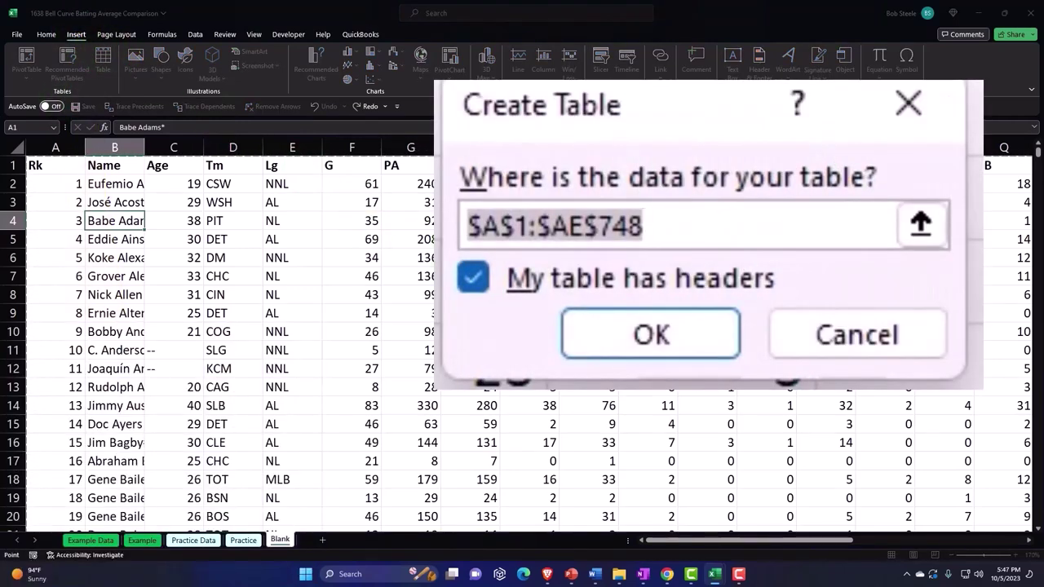
scroll(373, 331, "down", 20)
scroll(374, 331, "down", 7)
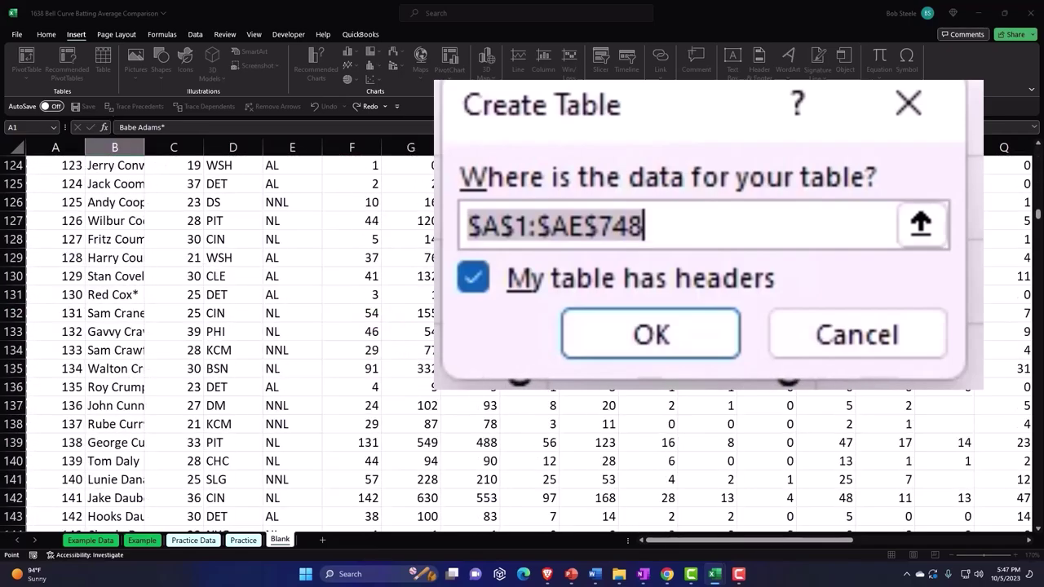
left_click_drag(1036, 220, 1021, 140)
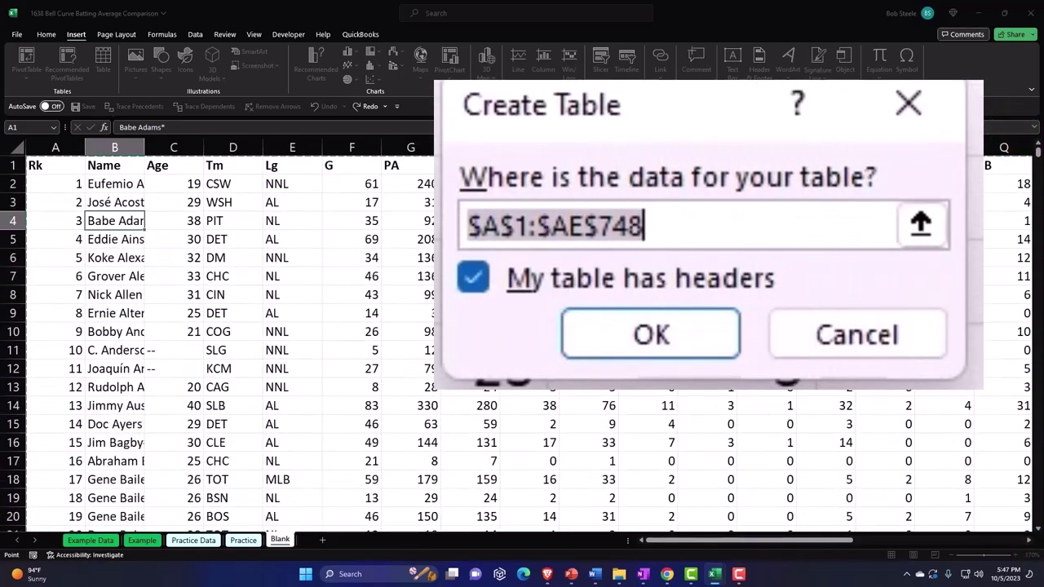
left_click(631, 331)
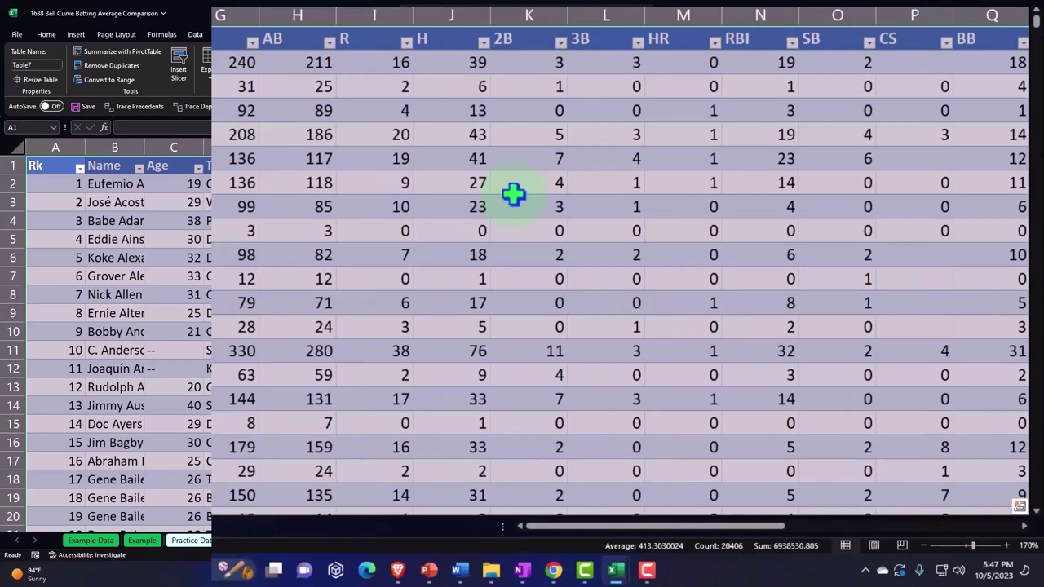
Review the table's statistics columns across to the last one, Name-additional, and return to the first column.
left_click(408, 70)
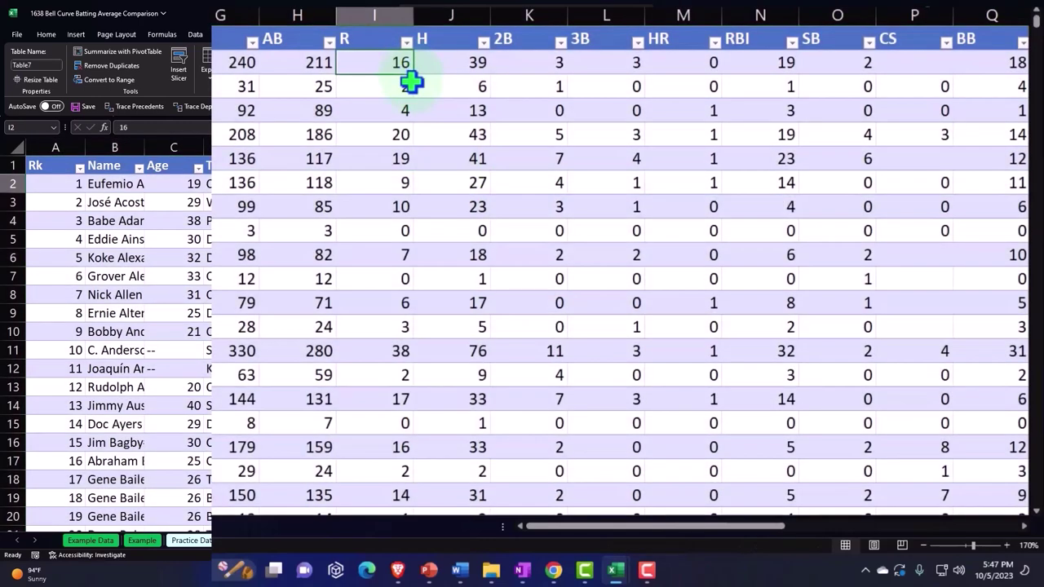
key("Right")
key("Right")
key("Right")
key("Right")
key("Right")
key("Right")
key("Right")
key("Right")
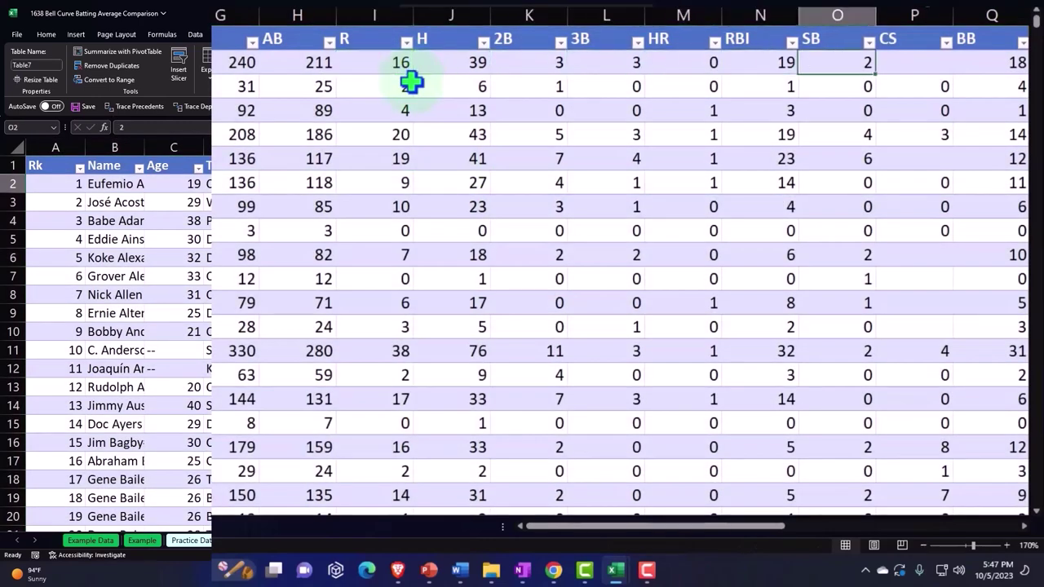
key("Right")
key("Right")
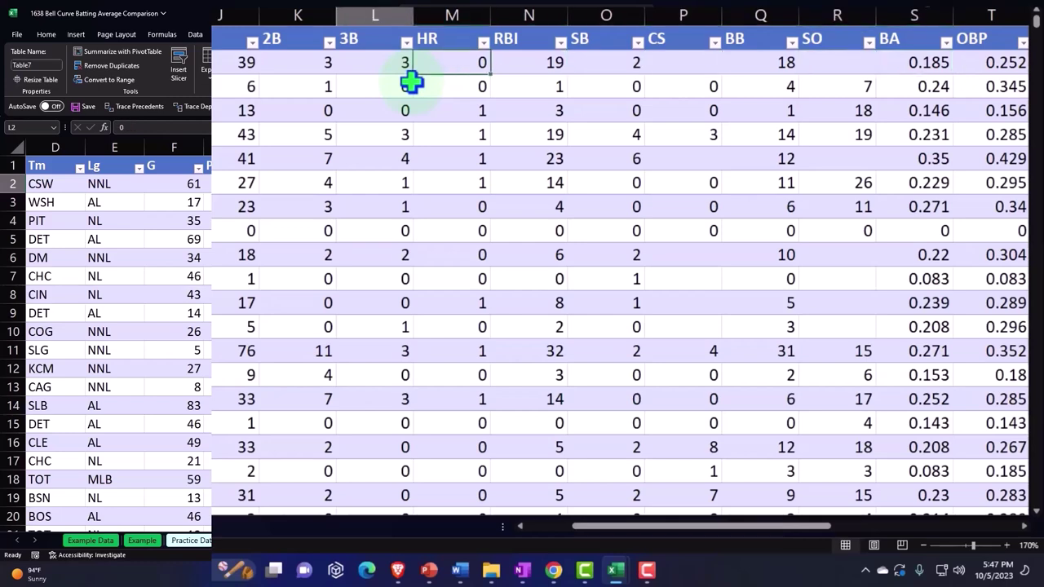
key("Home")
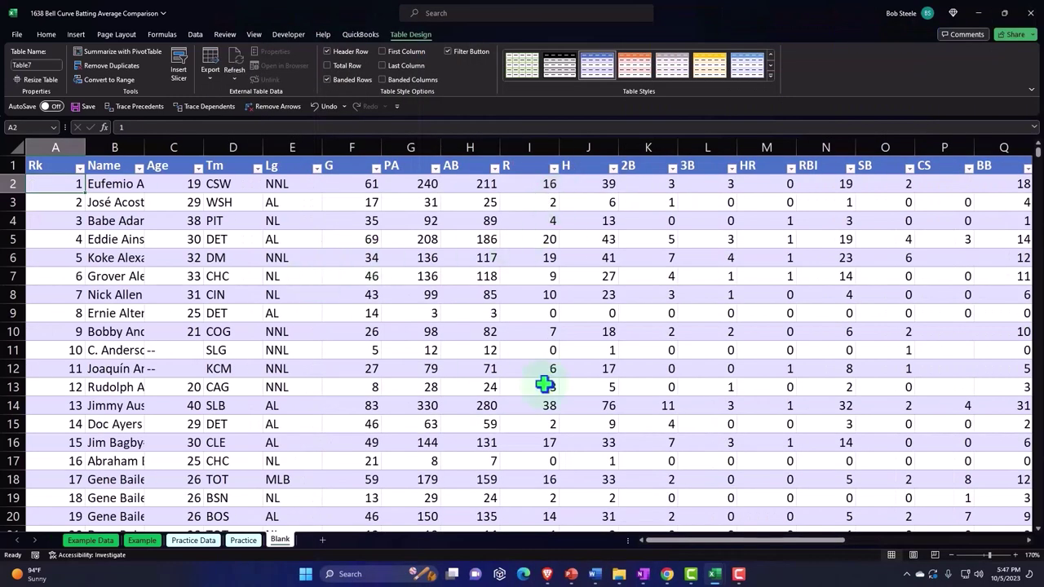
left_click_drag(780, 540, 995, 538)
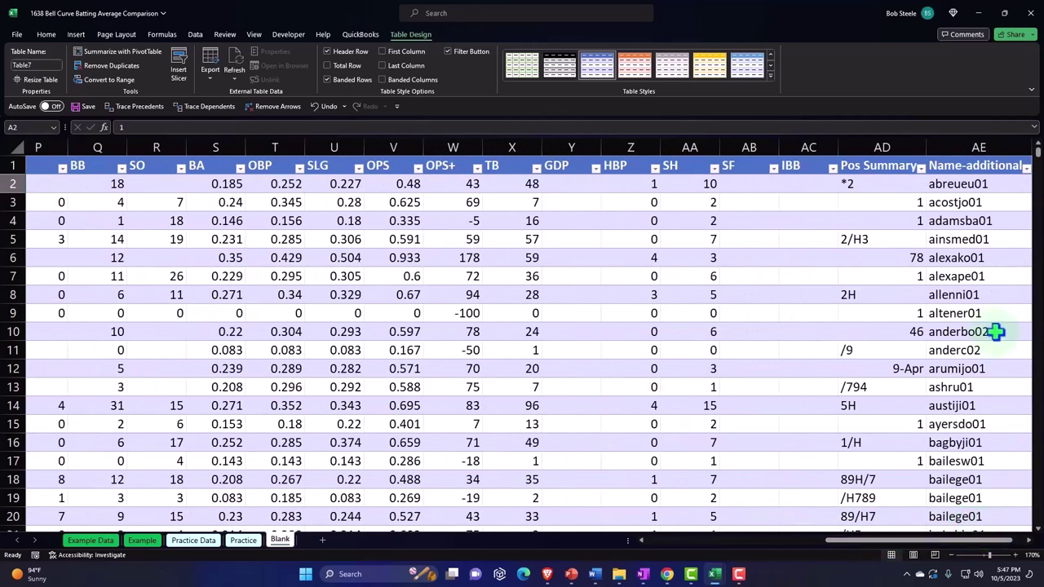
key("Home")
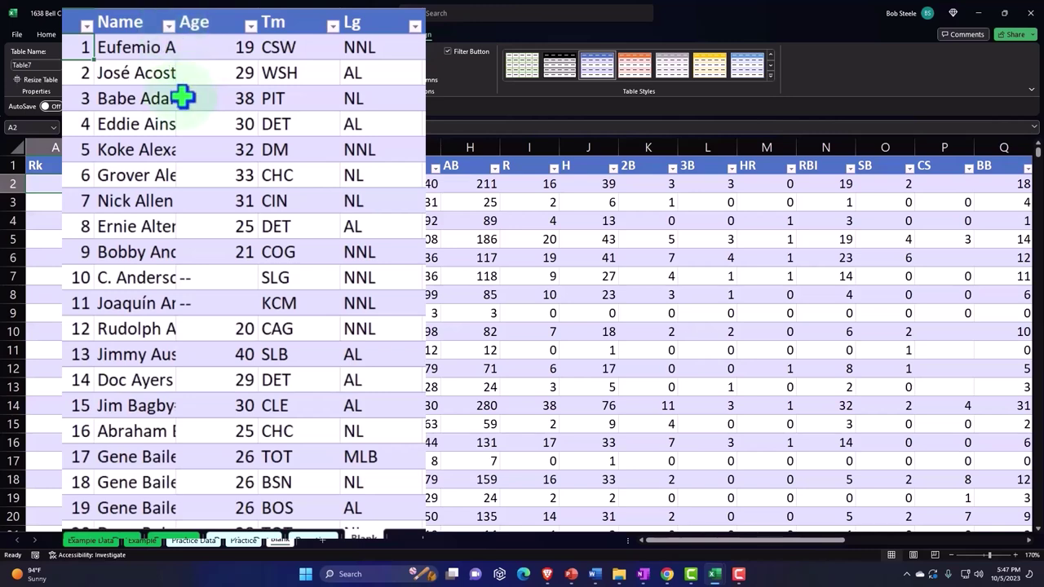
Examine the player rows down to the end of the table and the empty rows below it.
scroll(147, 228, "down", 13)
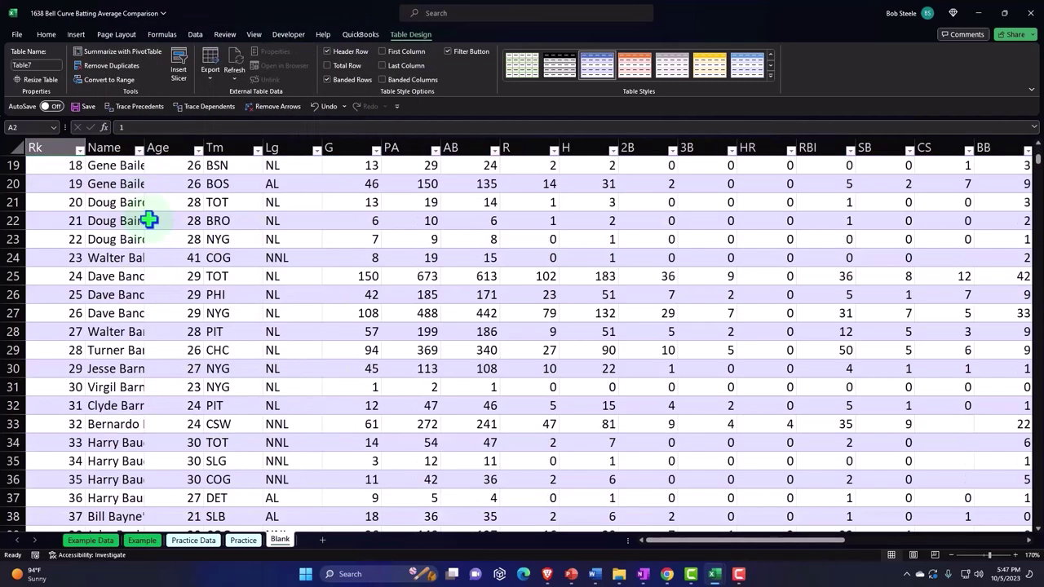
left_click(149, 228)
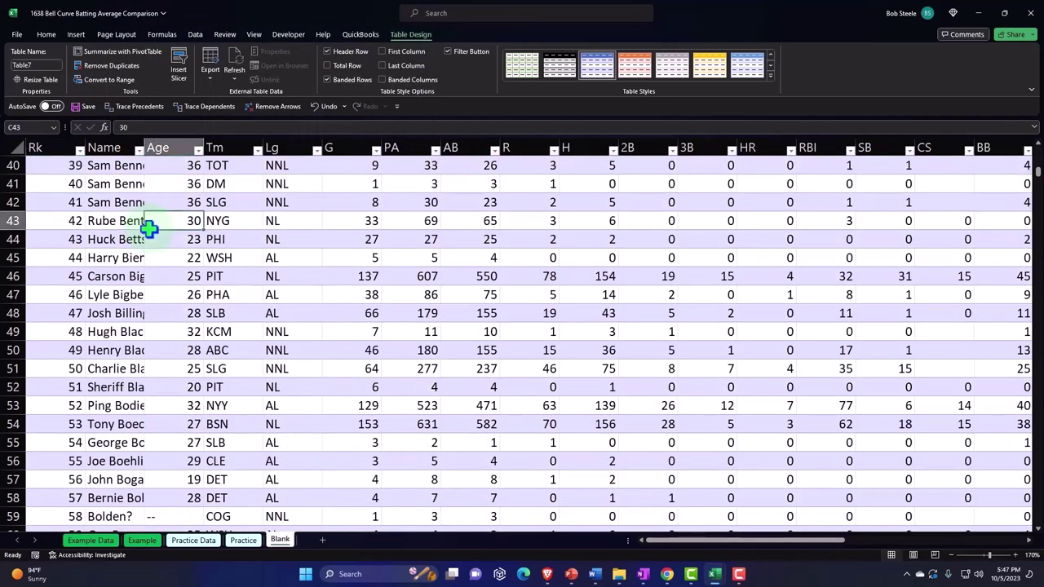
key("ctrl+shift+Right")
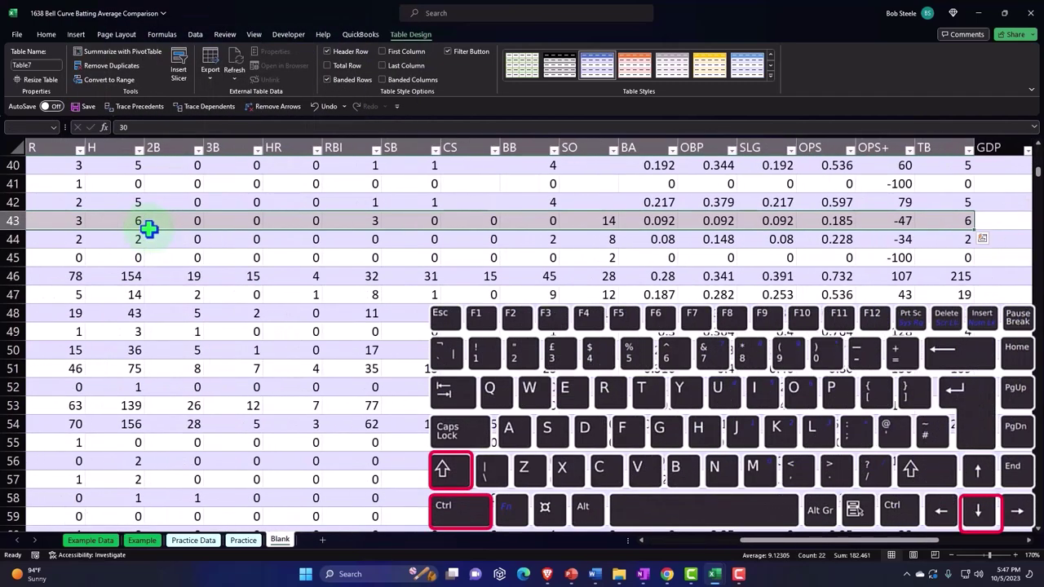
key("Home")
key("ctrl+shift+Down")
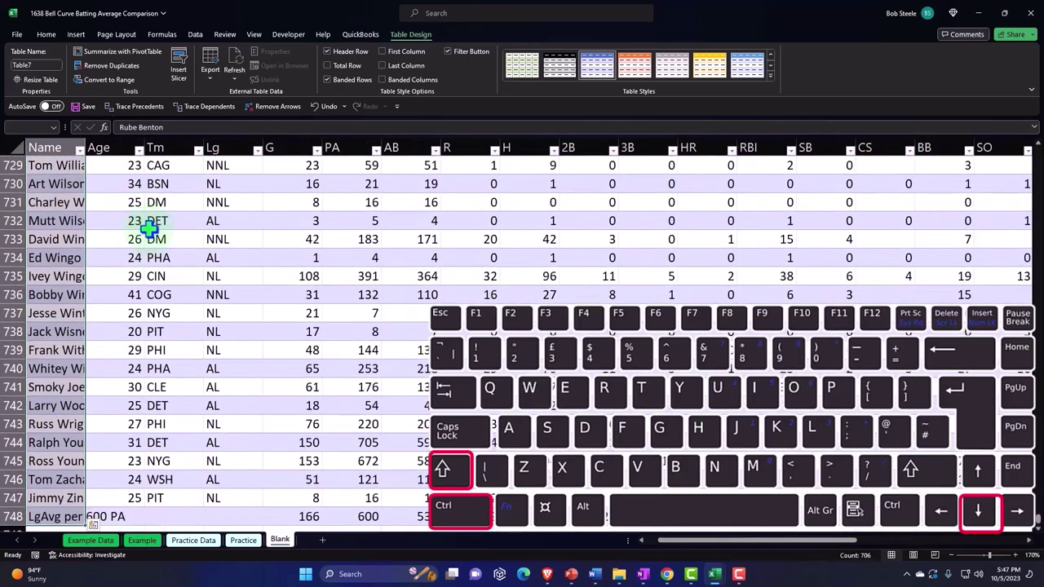
scroll(268, 258, "down", 3)
left_click(64, 389)
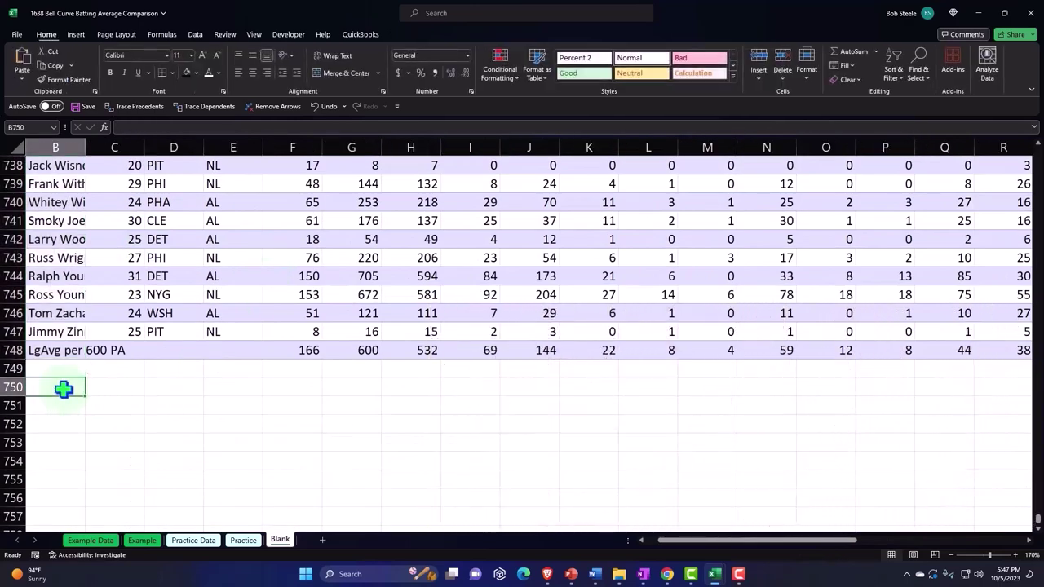
scroll(40, 282, "down", 3)
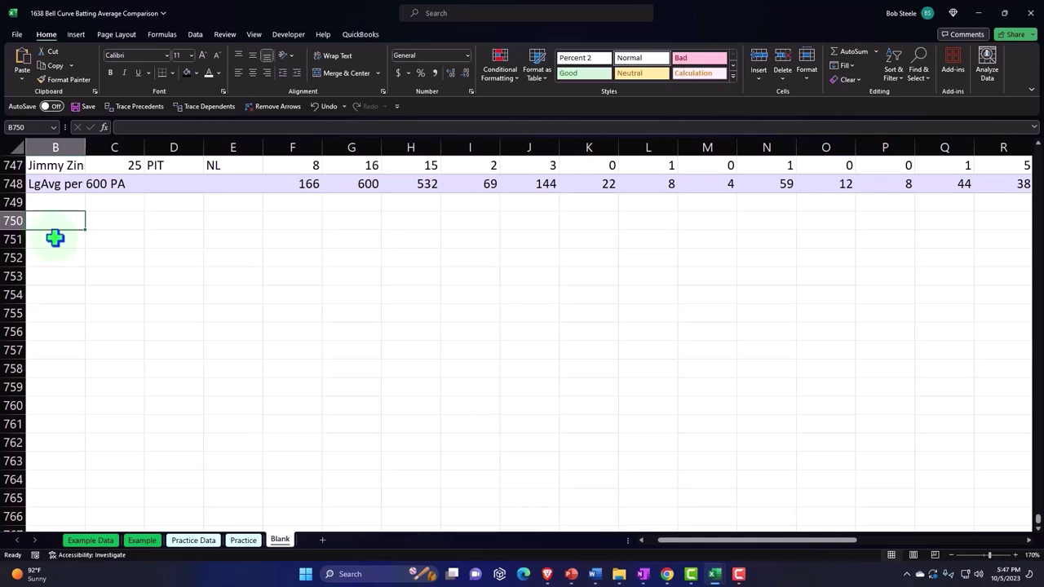
Switch to Chrome and display the 2022 Major League Baseball Player Standard Batting table as CSV for Excel.
mouse_move(667, 573)
left_click(668, 531)
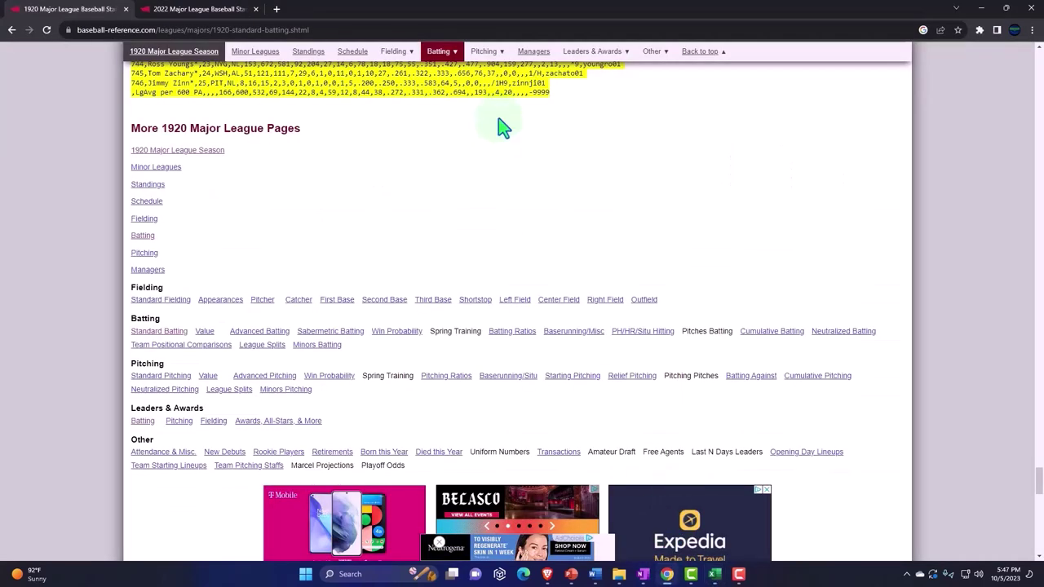
left_click(226, 9)
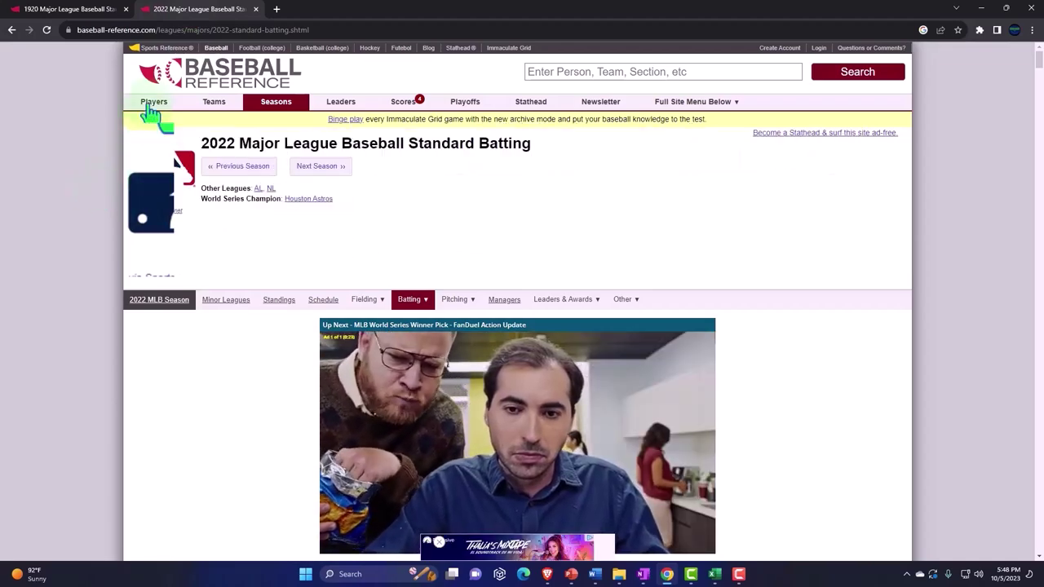
scroll(98, 146, "down", 5)
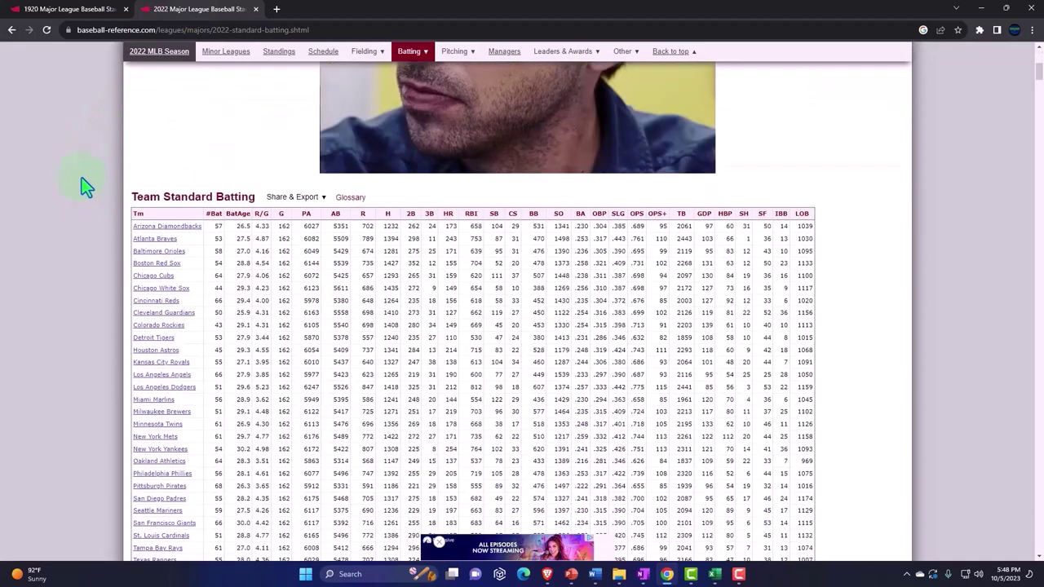
scroll(90, 196, "down", 5)
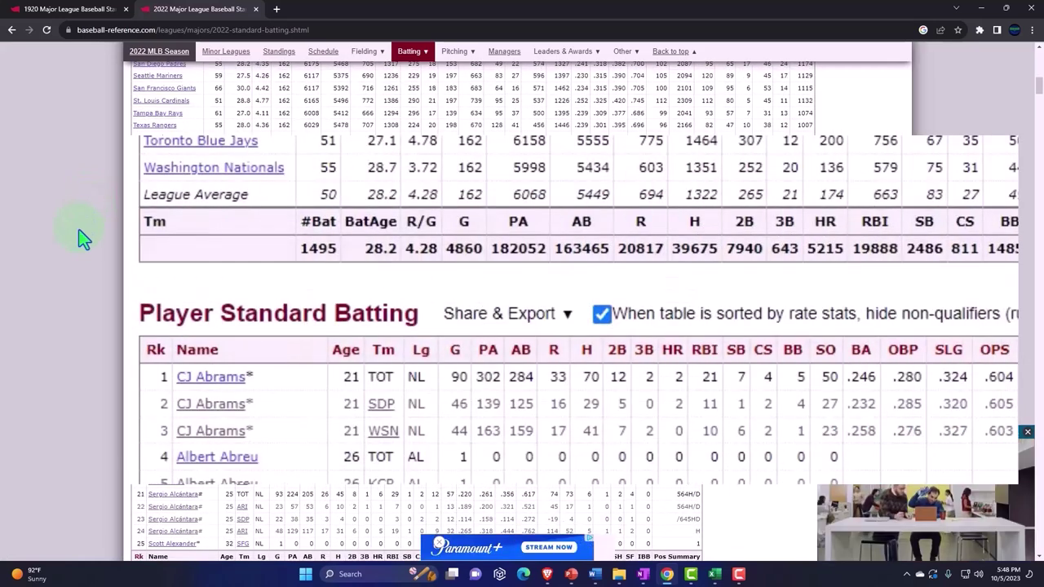
scroll(81, 238, "down", 1)
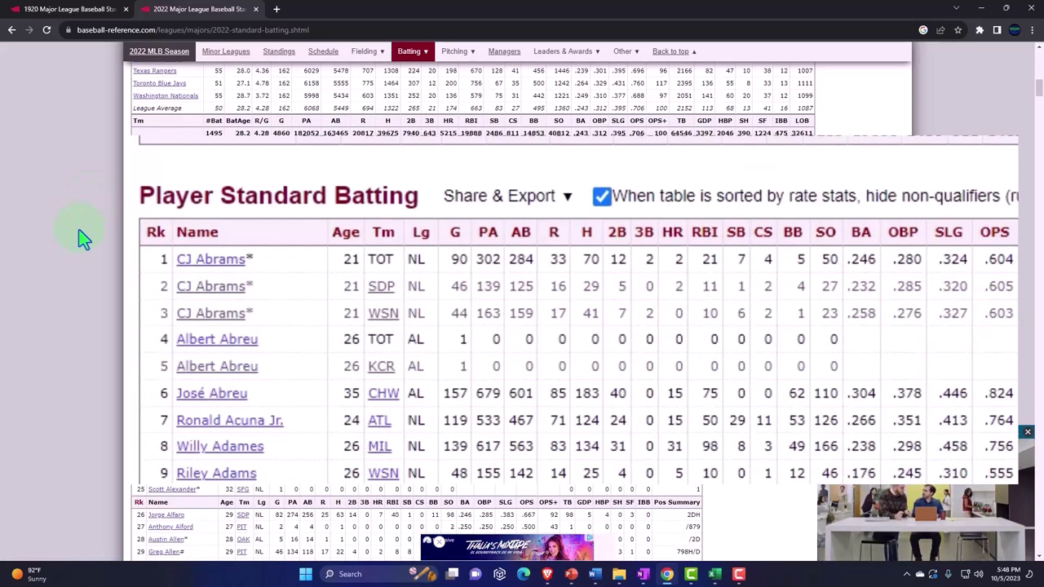
left_click(540, 194)
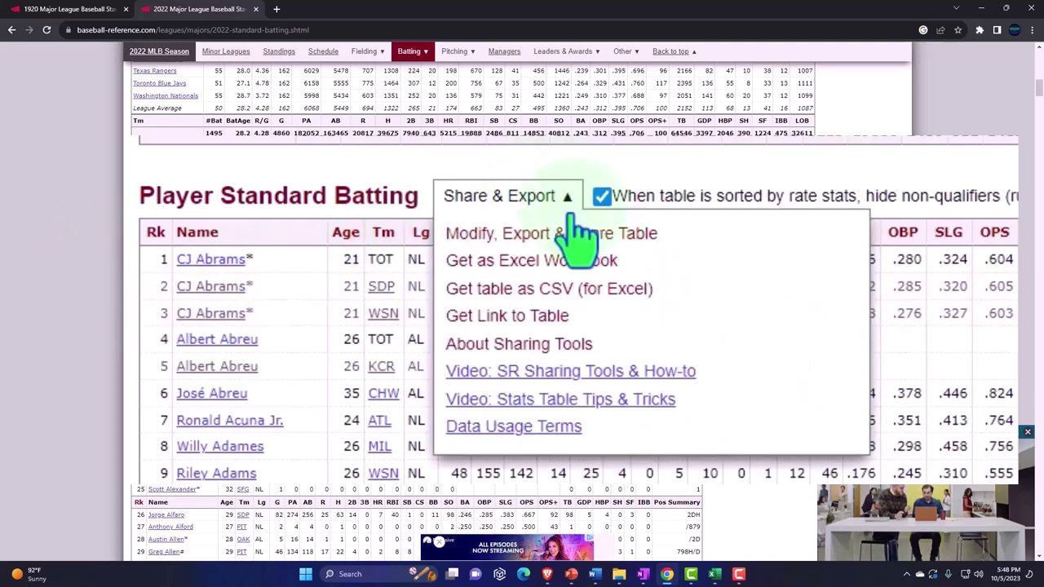
left_click(549, 291)
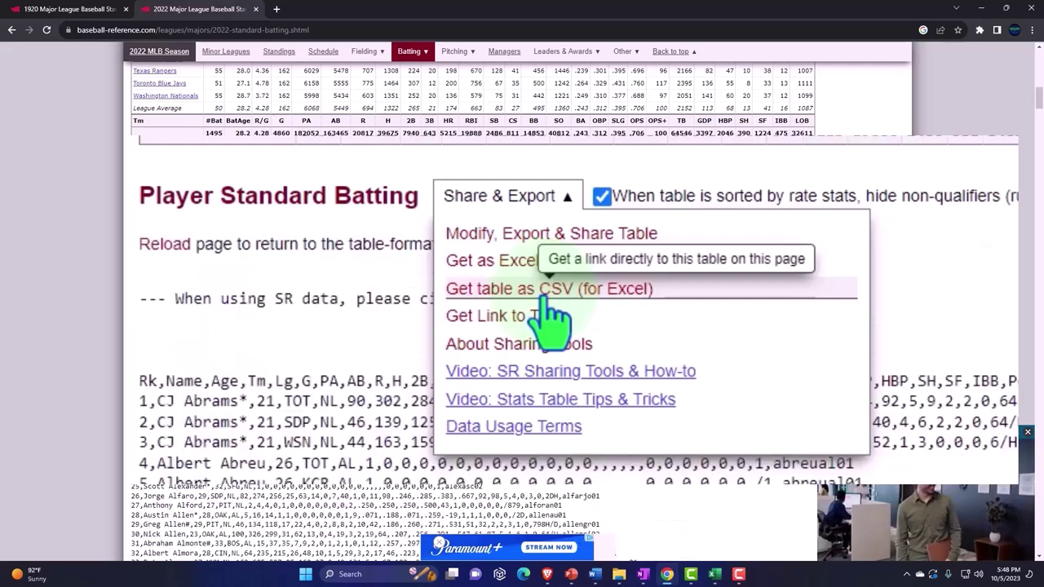
Copy the 2022 player CSV text from the Rk header line through LgAvg per 600 PA into cell A750 of the Excel Blank sheet.
scroll(52, 267, "down", 1)
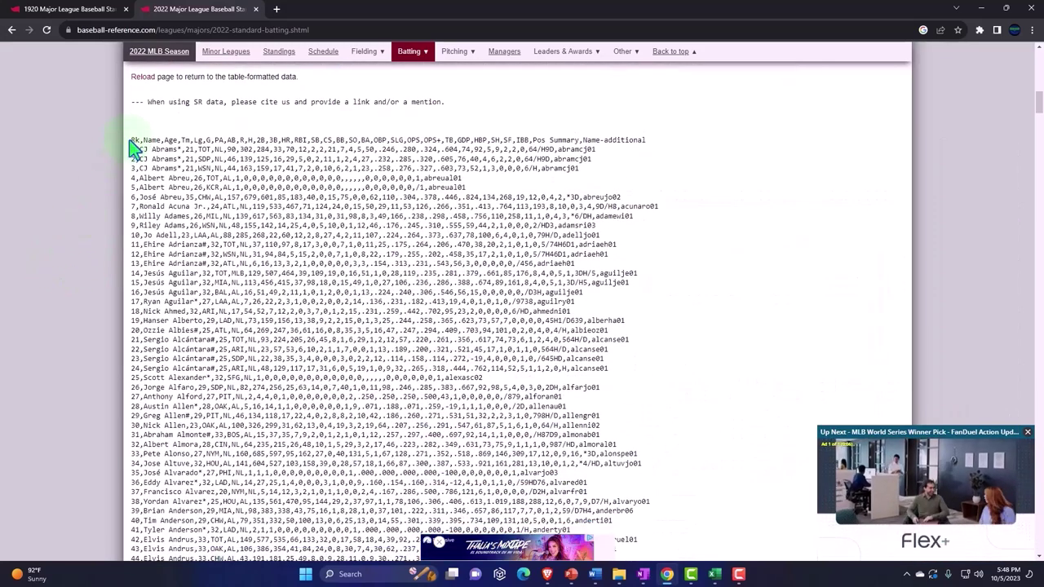
left_click_drag(130, 140, 202, 561)
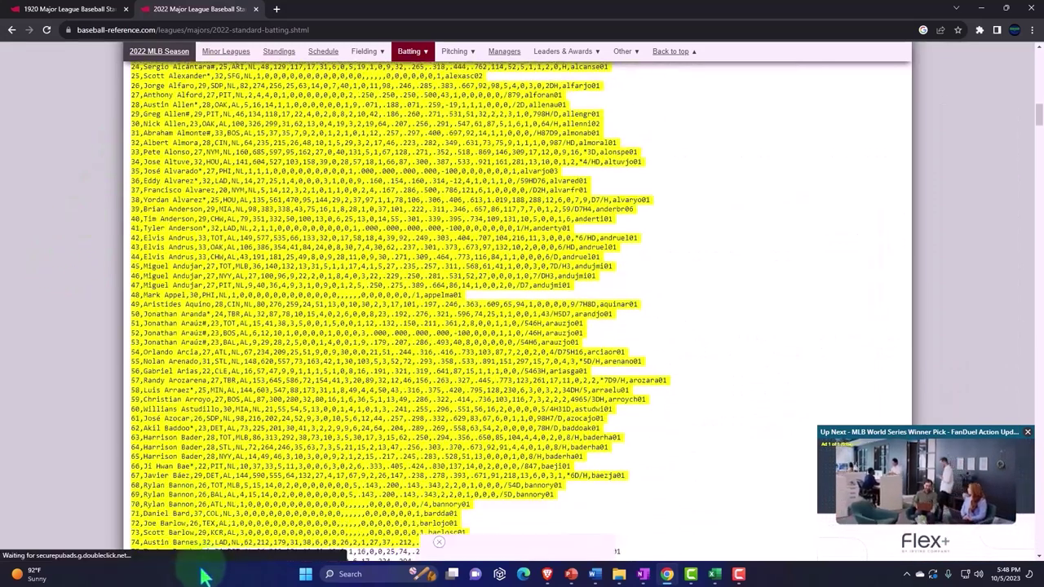
left_click_drag(203, 574, 575, 325)
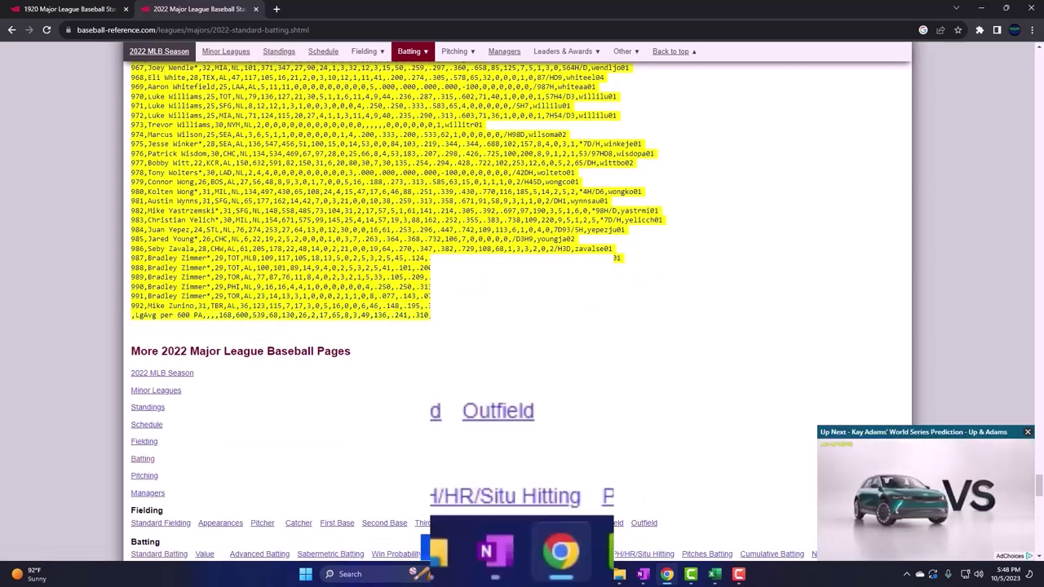
mouse_move(695, 558)
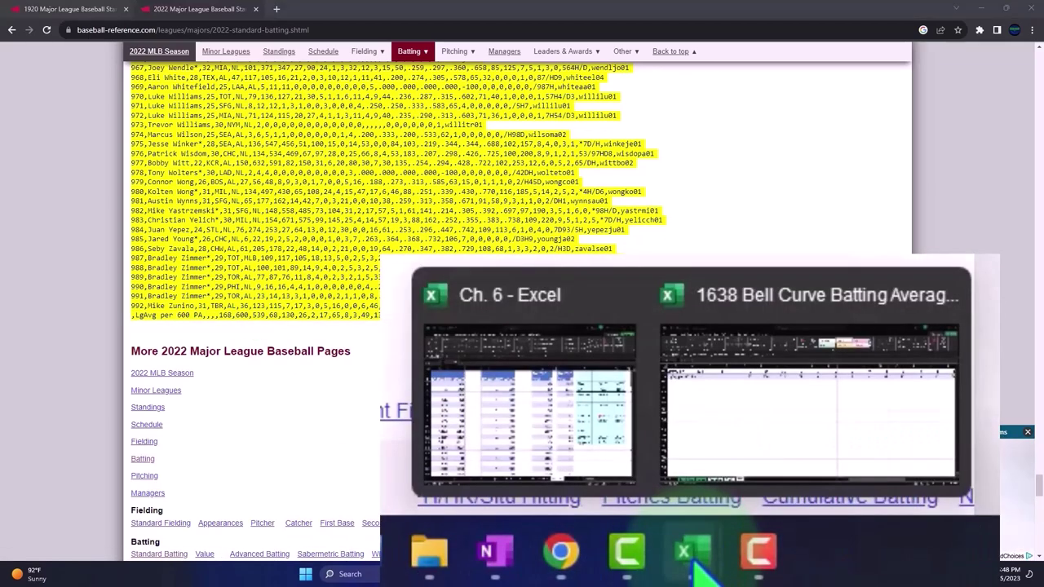
left_click(783, 456)
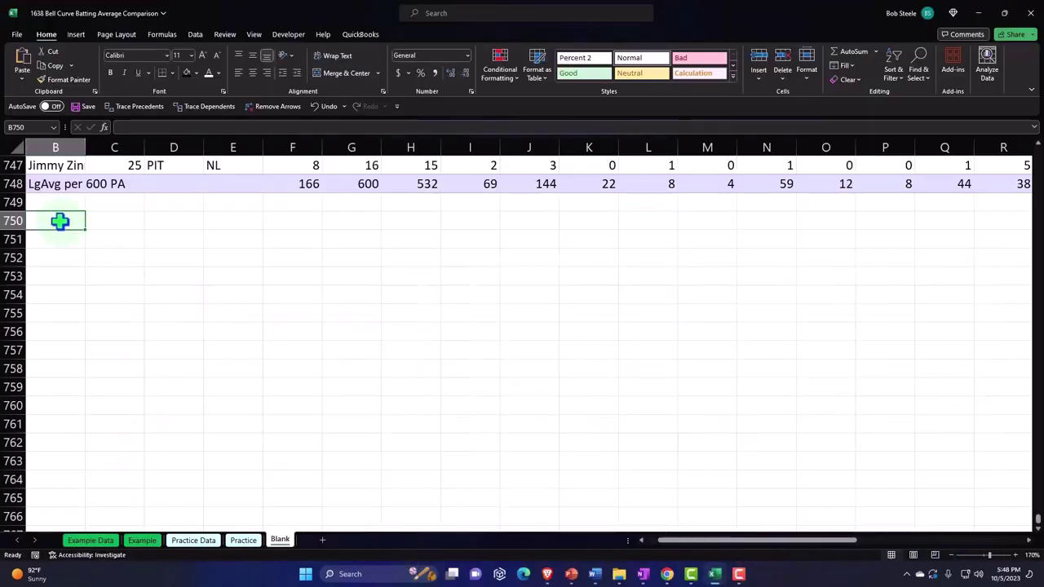
key("Left")
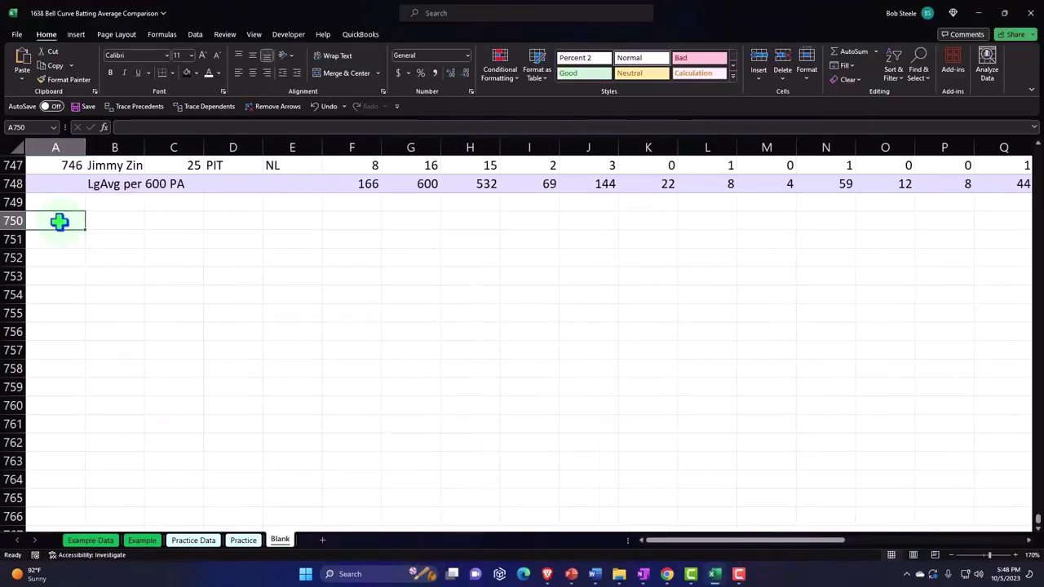
key("ctrl+v")
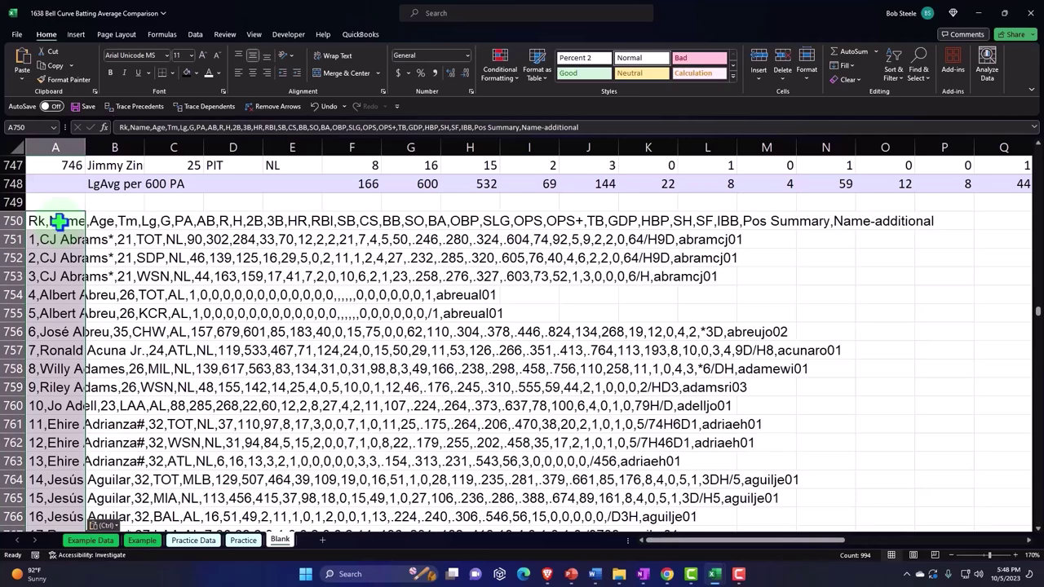
Split the pasted 2022 text into columns as comma-delimited data in General format, with destination $A$750.
left_click(196, 36)
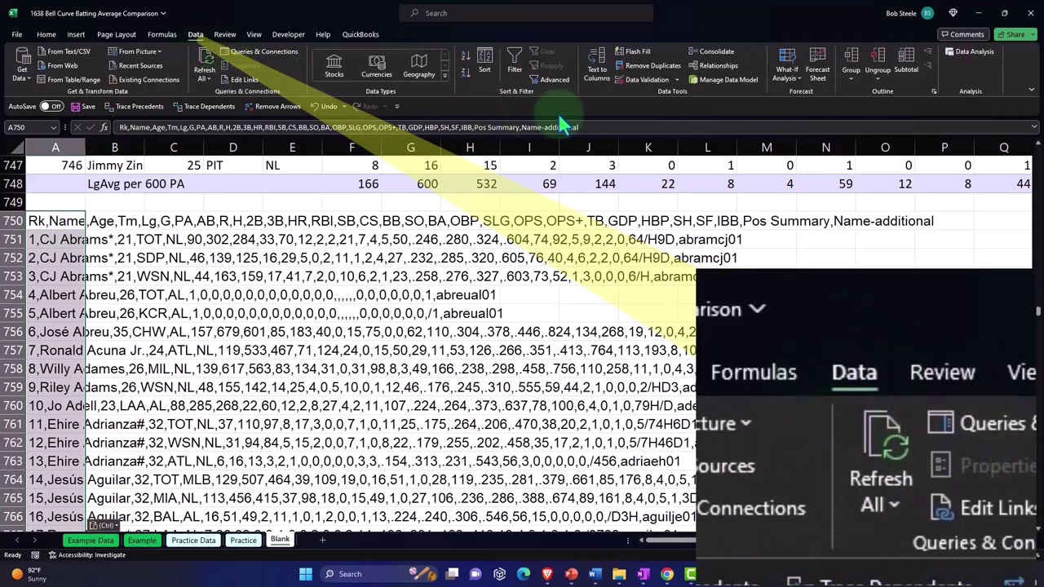
left_click(600, 82)
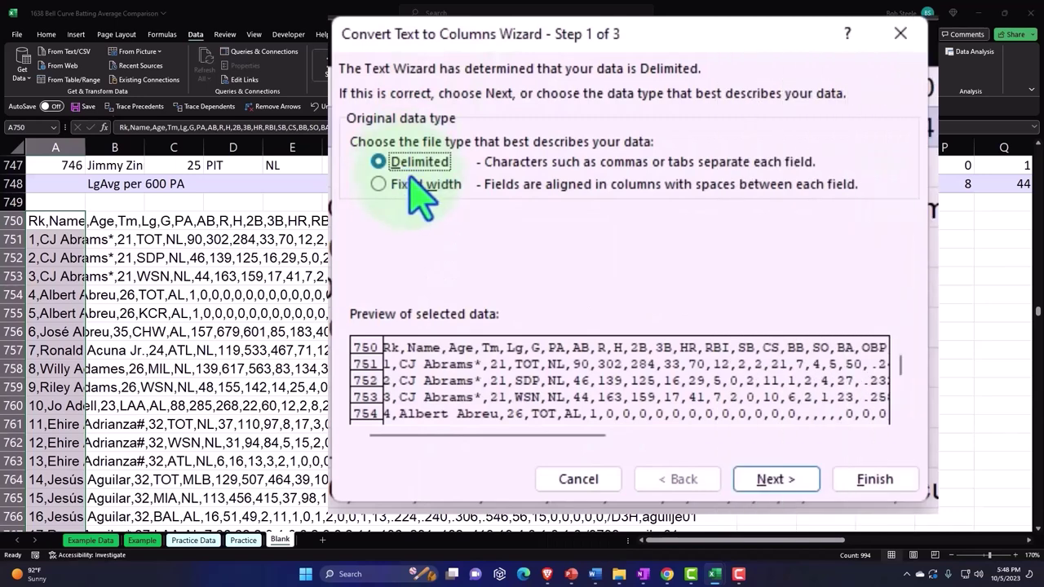
left_click(750, 489)
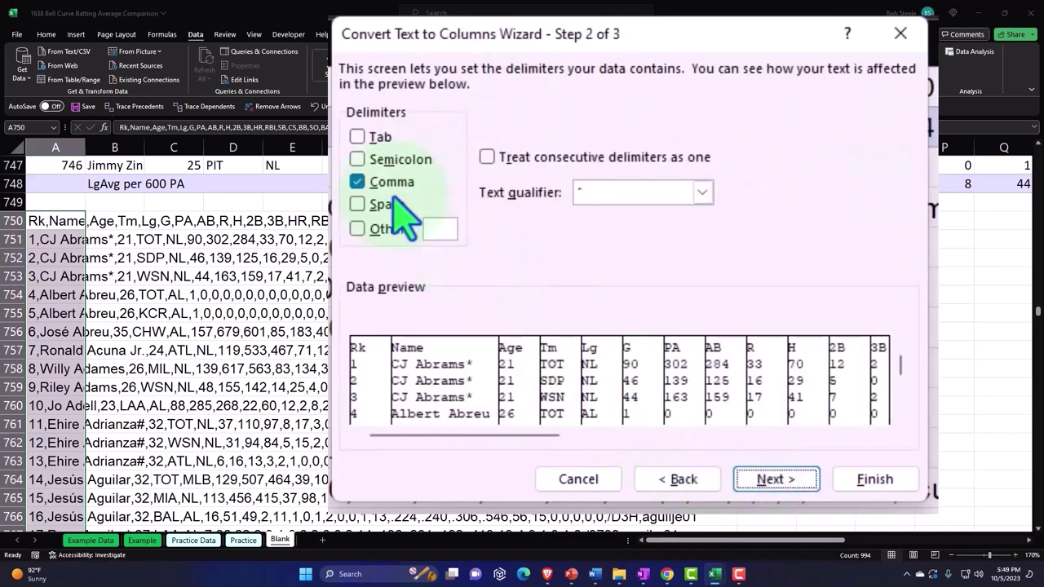
left_click(775, 479)
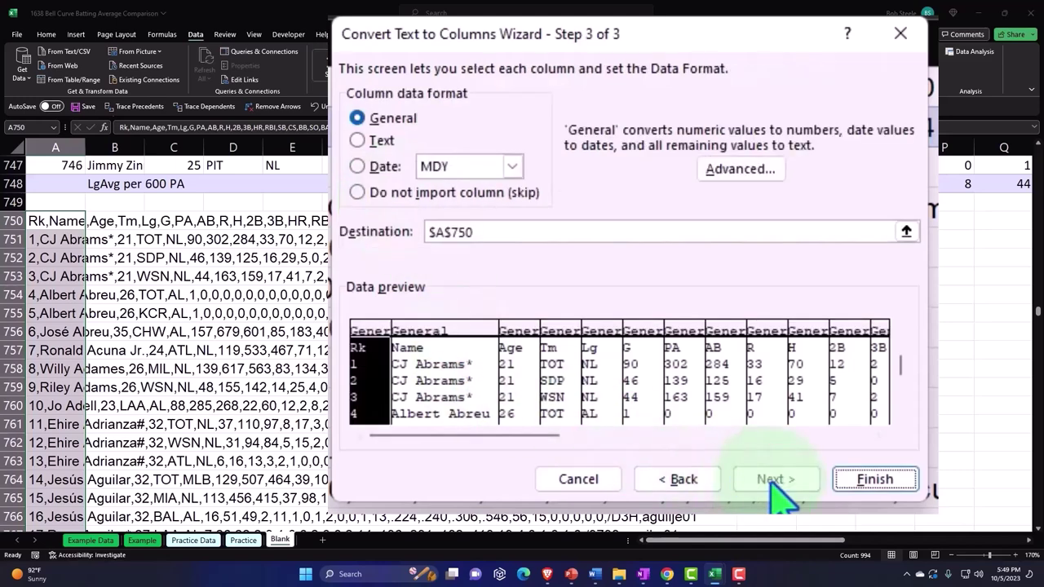
left_click(869, 481)
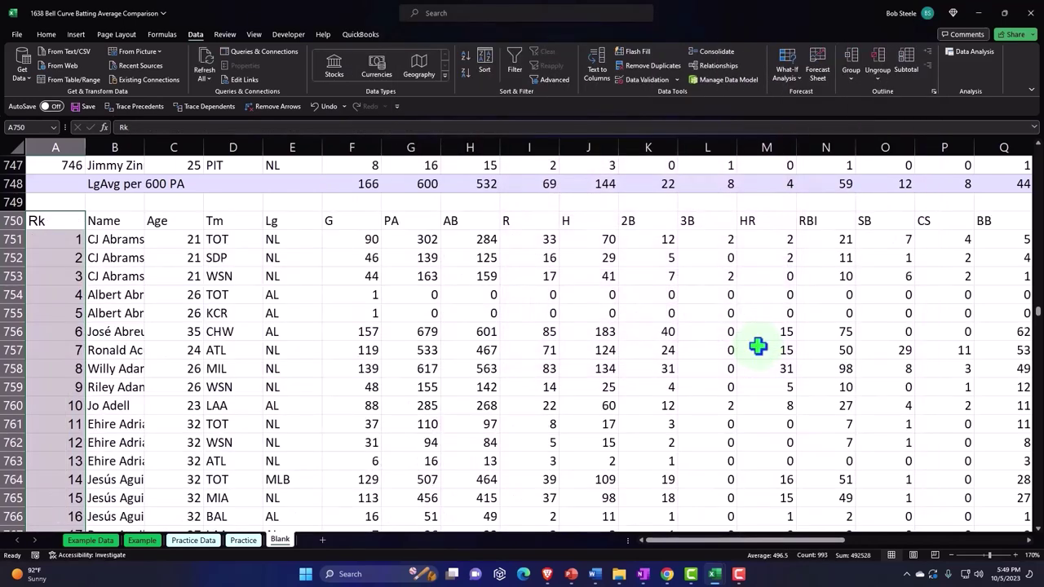
left_click(469, 314)
Make the 2022 header row bold from Rk in A750 through Name-additional in AE750.
left_click_drag(69, 220, 926, 220)
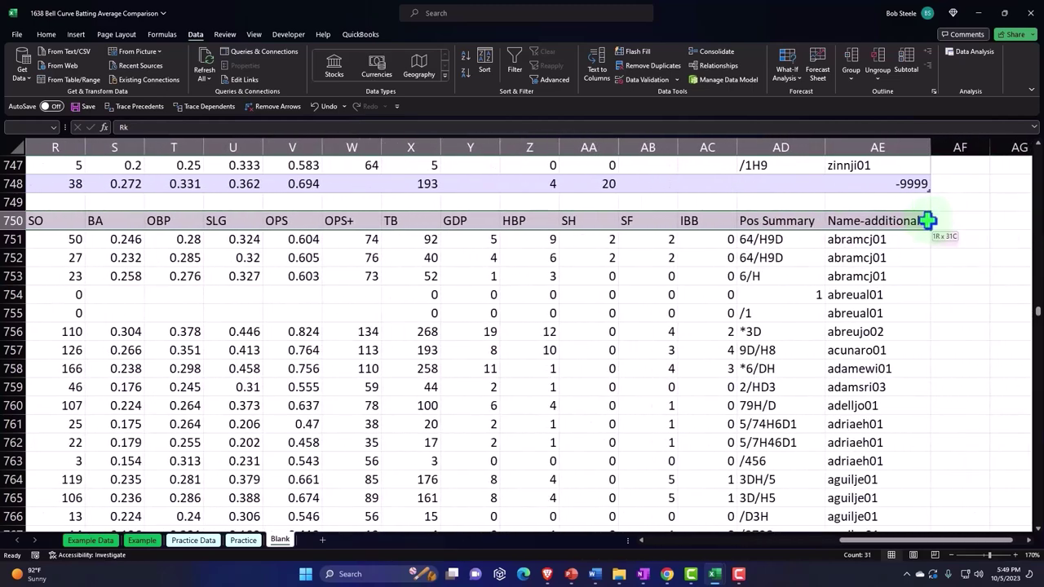
left_click(46, 34)
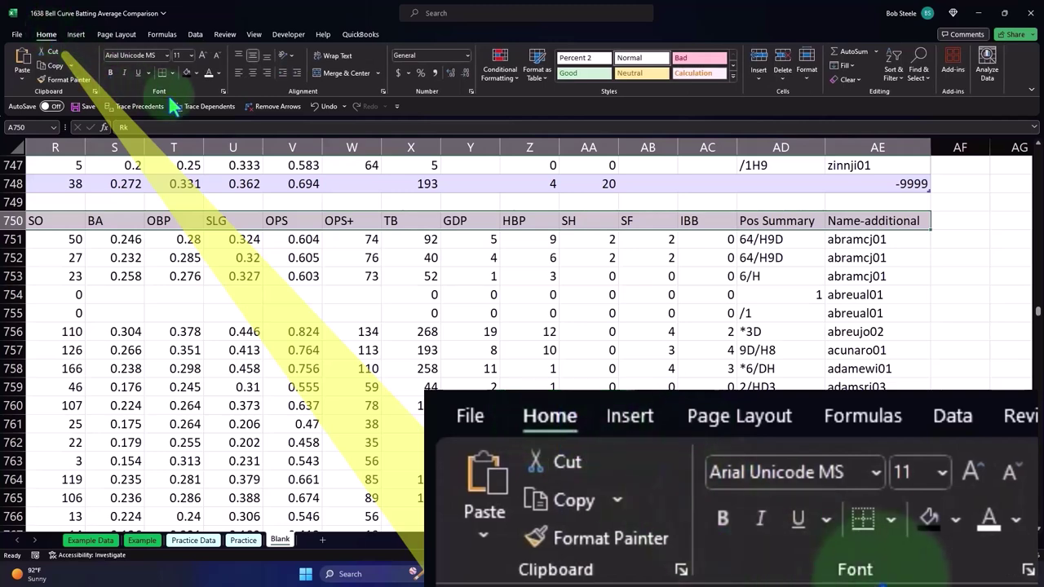
left_click(112, 73)
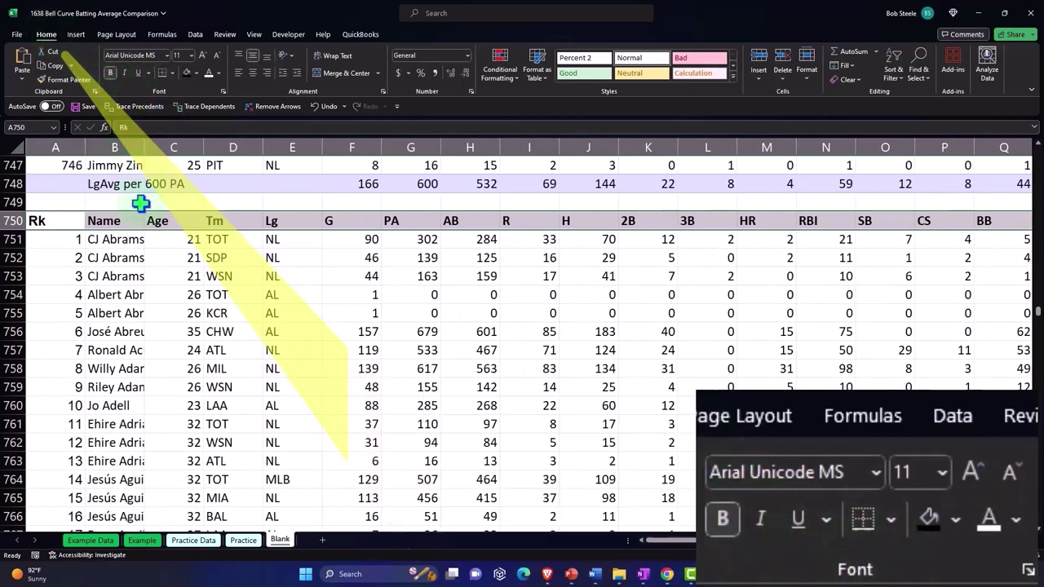
Convert the 2022 batting data in A750:AE1743 into a table with headers.
left_click(135, 277)
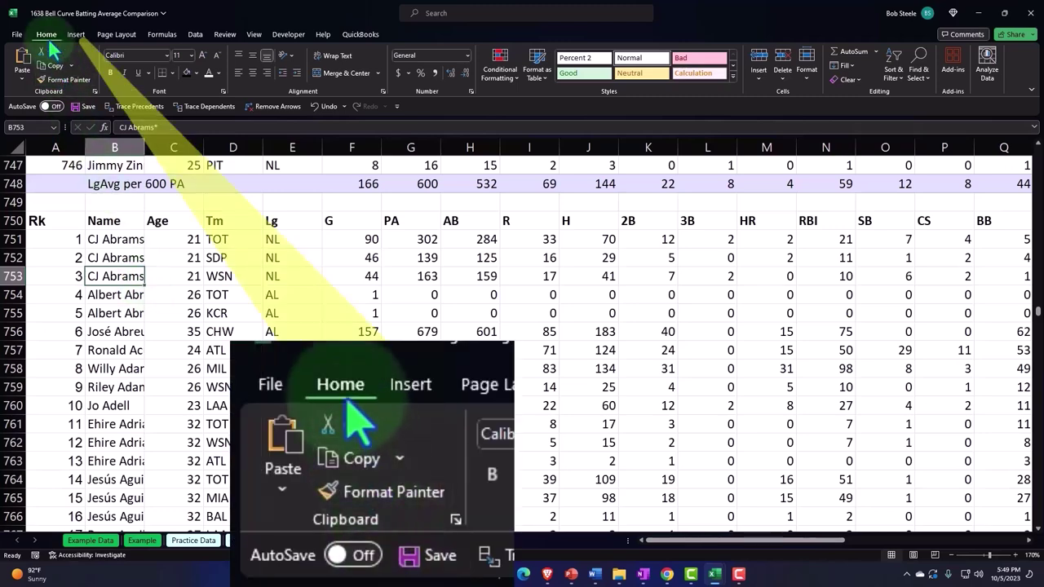
left_click(74, 36)
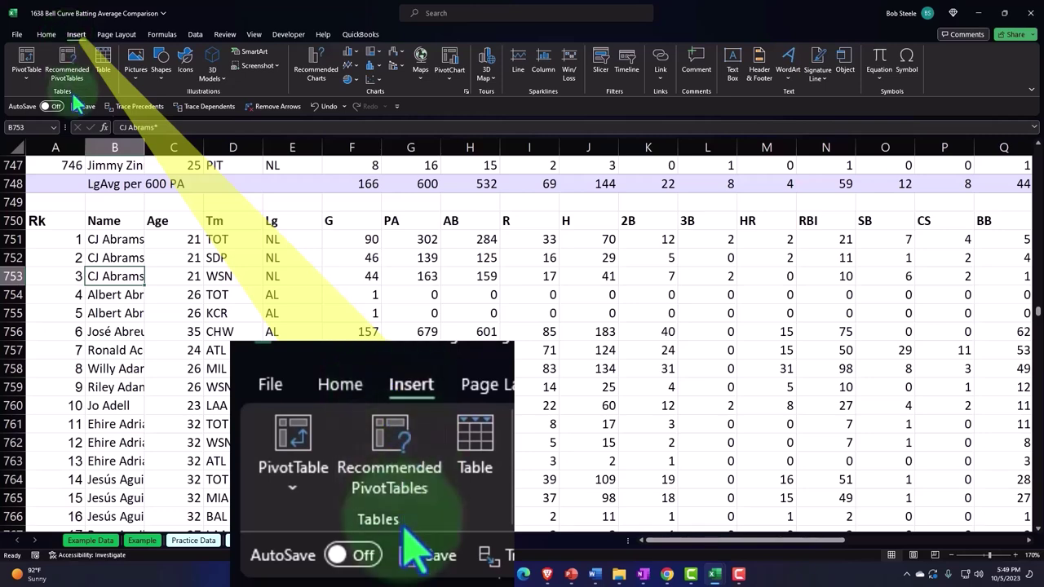
left_click(103, 63)
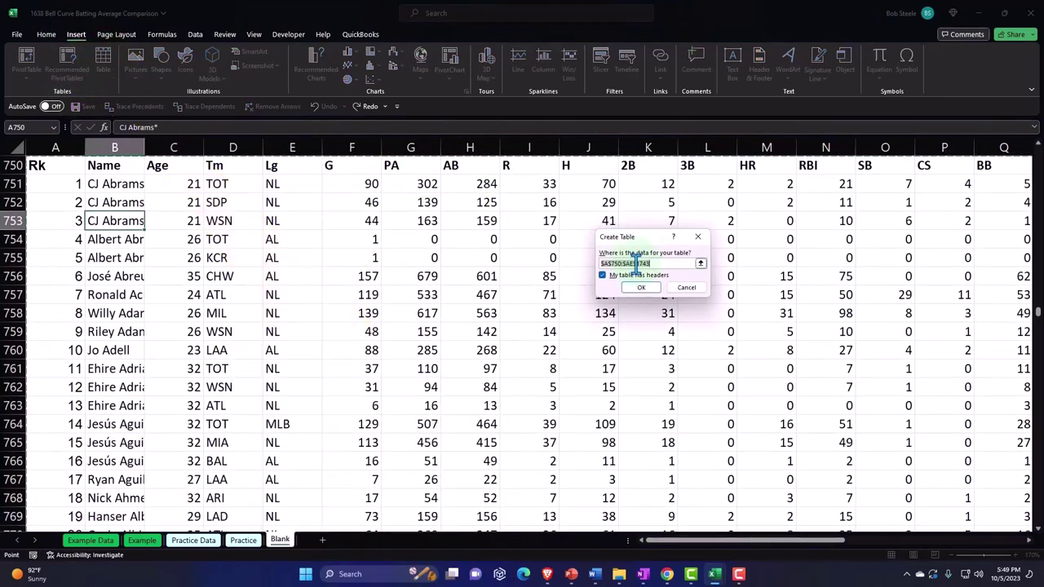
left_click(648, 288)
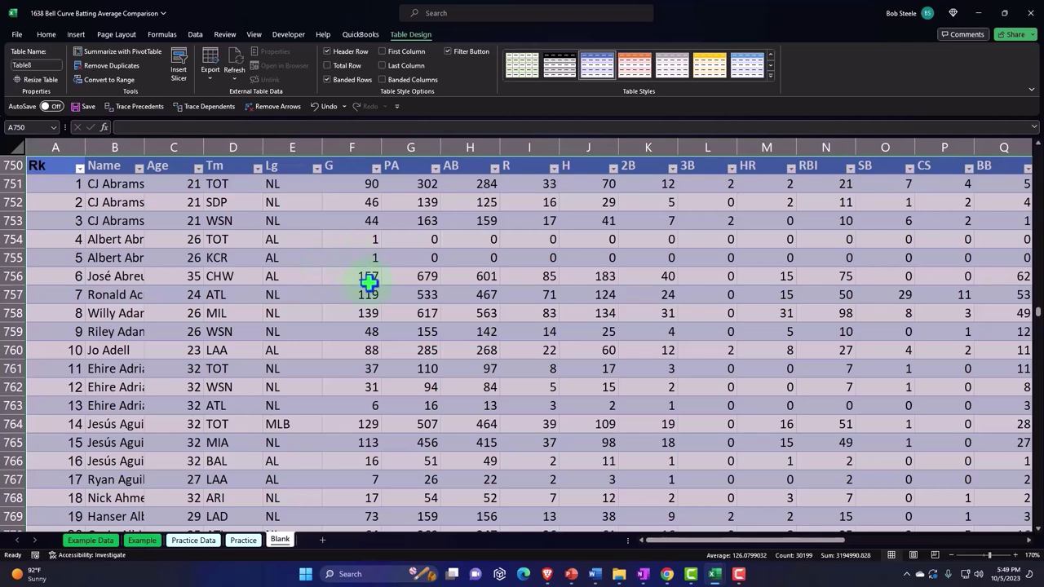
Insert a blank row above the 2022 table's header and label it 2022 in A750.
scroll(369, 281, "up", 2)
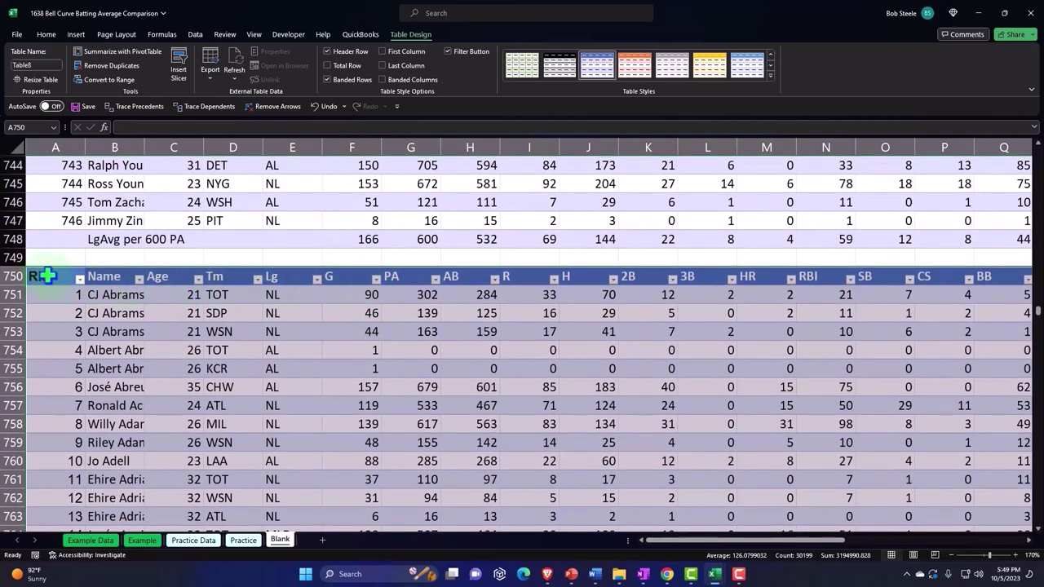
left_click(11, 265)
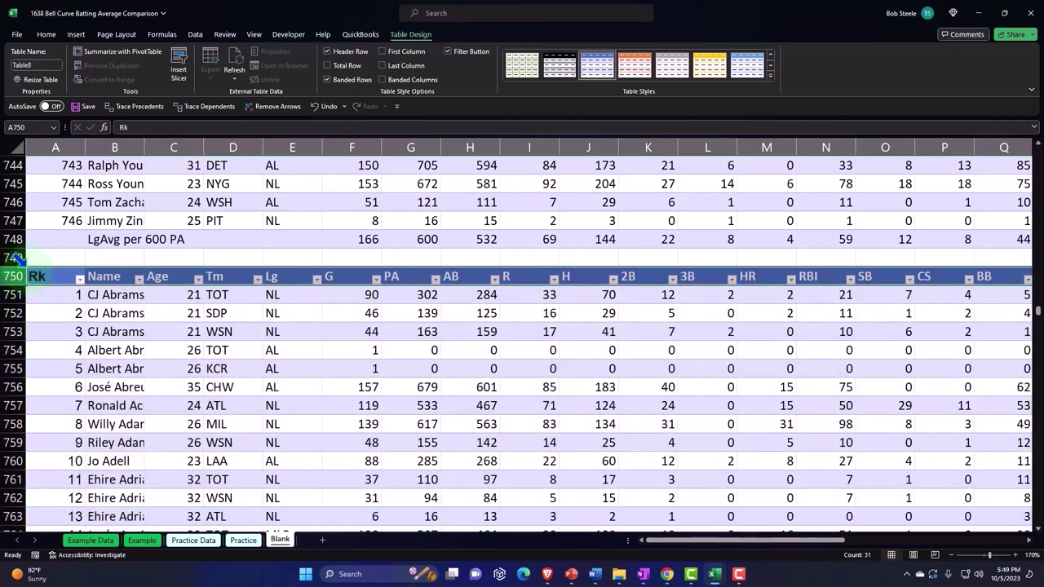
right_click(14, 275)
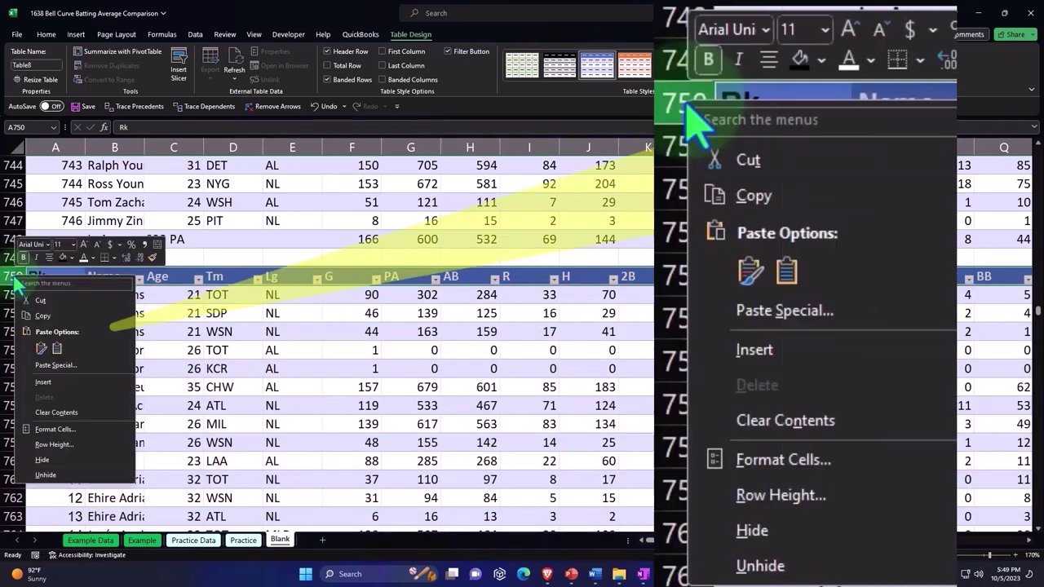
left_click(42, 381)
left_click(59, 271)
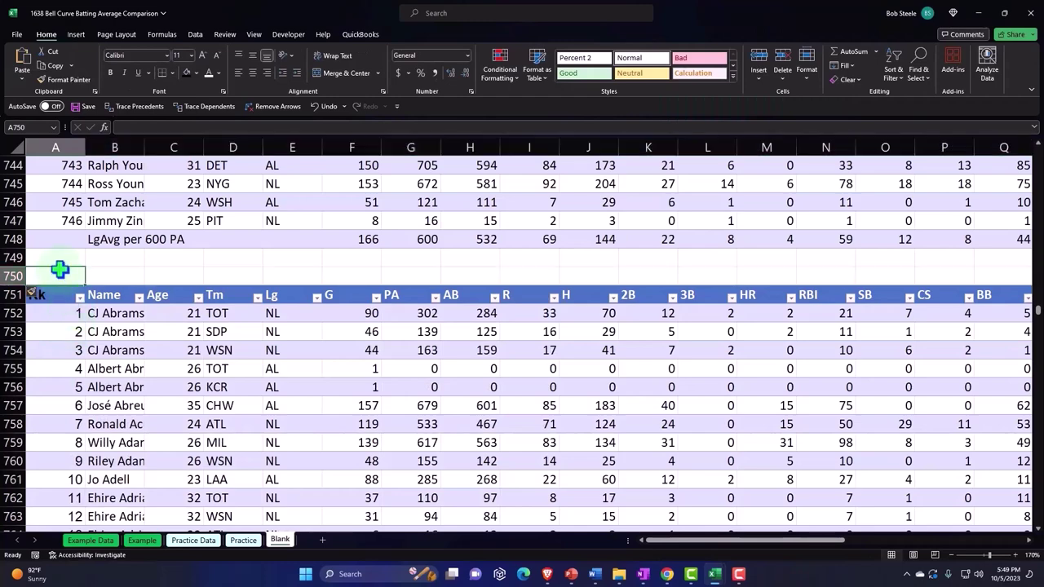
type("20")
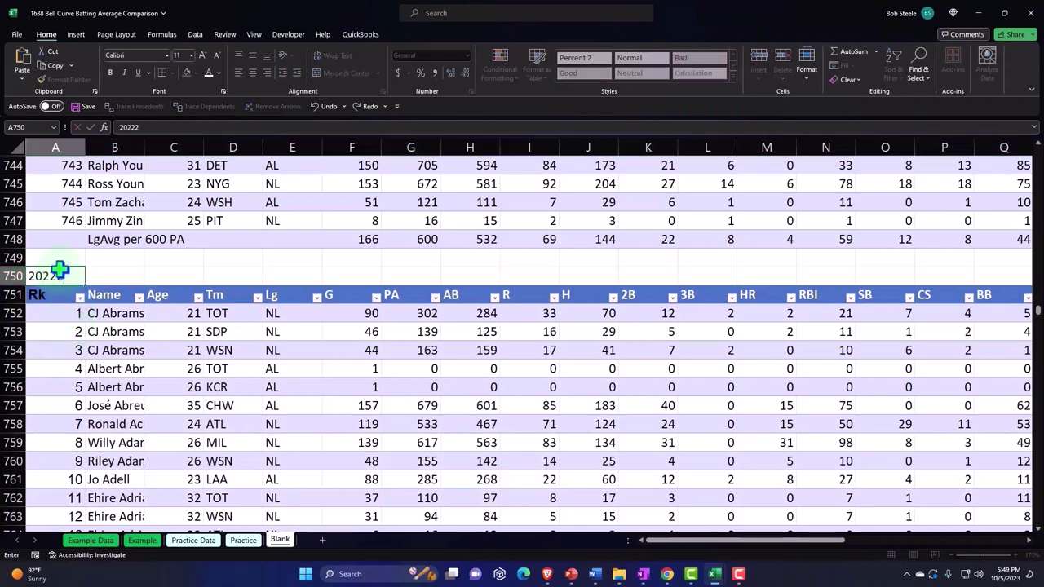
type("22")
key("Return")
Insert a blank row above the 1920 table's header and label it 1920 in A1.
scroll(59, 271, "up", 20)
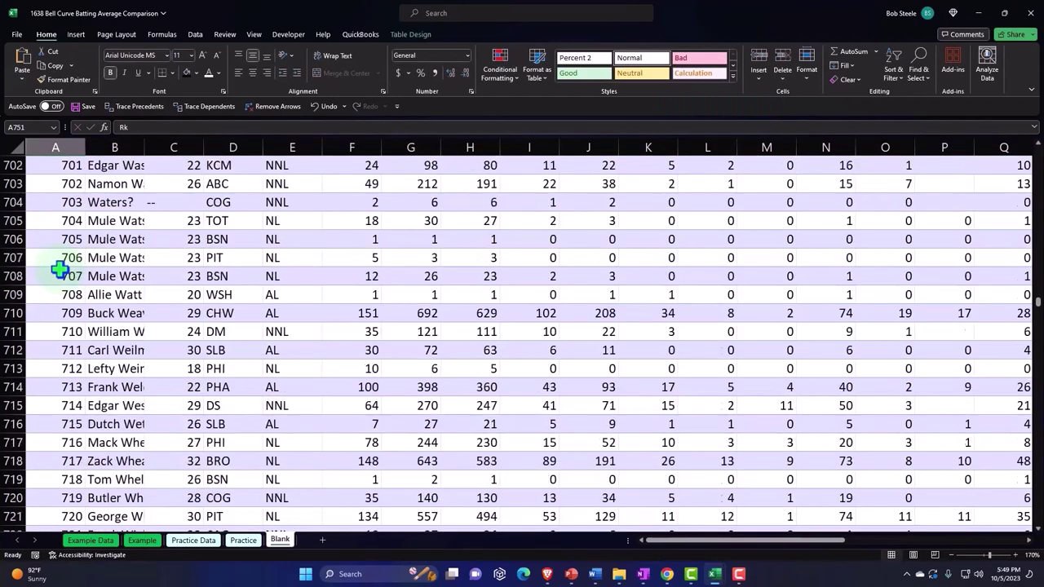
scroll(59, 271, "up", 20)
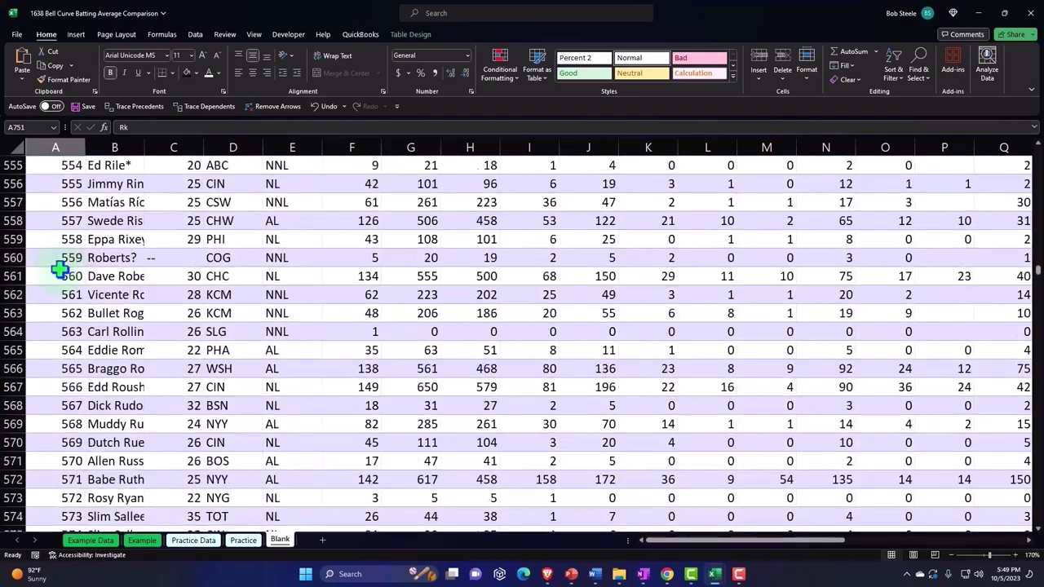
left_click_drag(1038, 269, 860, 139)
left_click(12, 165)
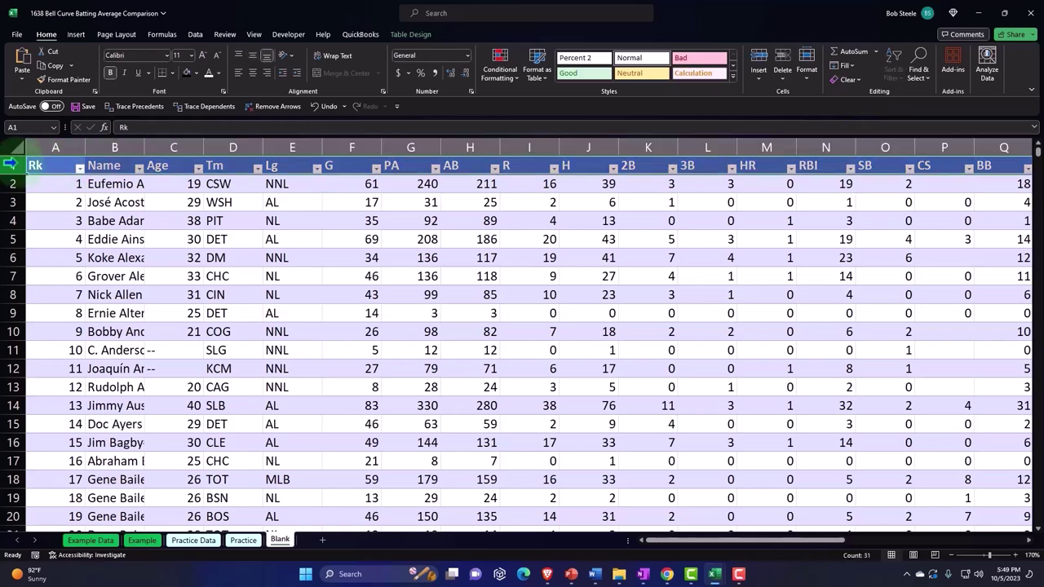
right_click(12, 164)
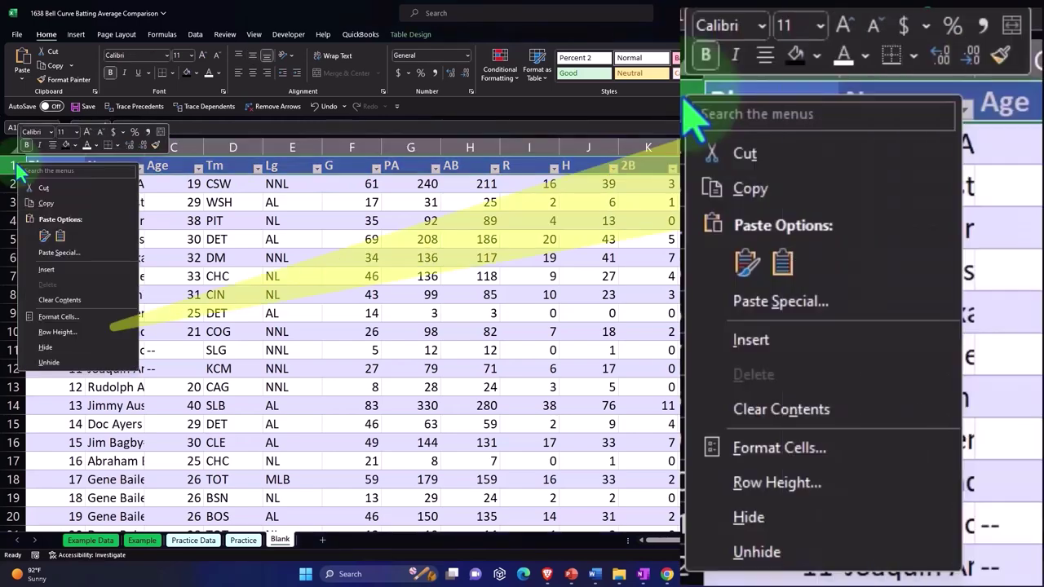
left_click(47, 270)
left_click(70, 159)
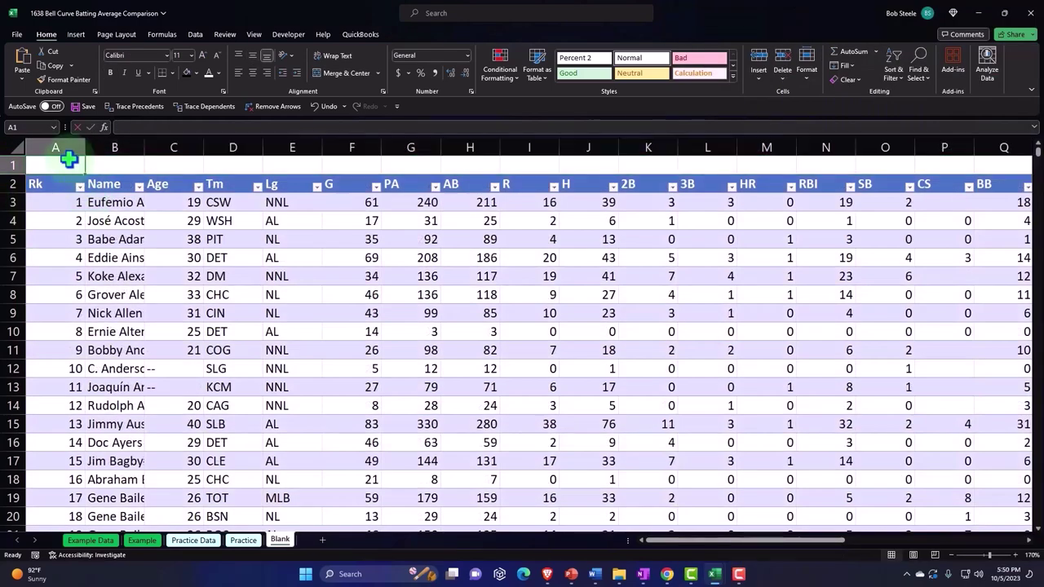
type("1920")
key("Return")
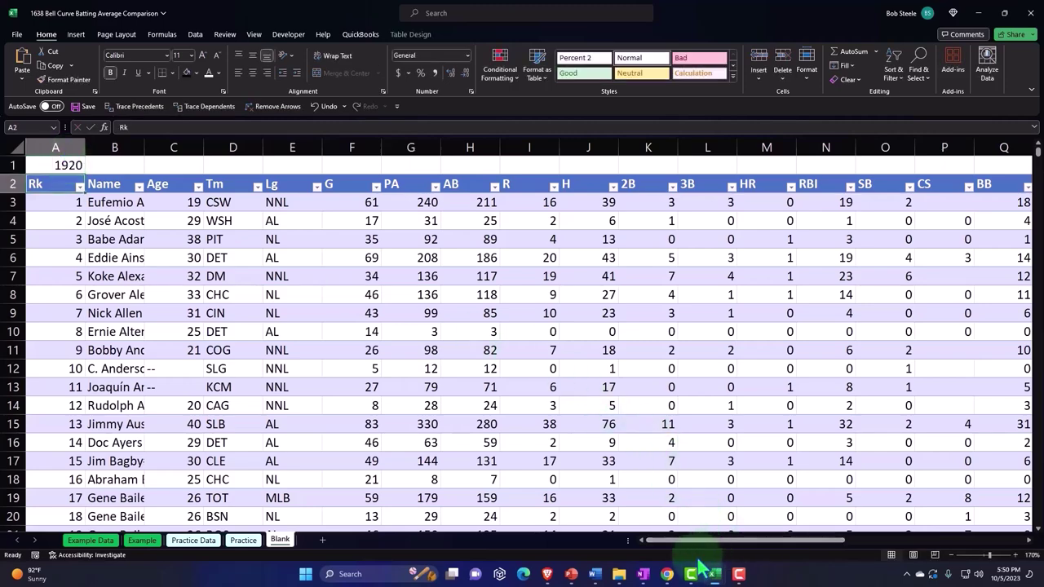
left_click(667, 573)
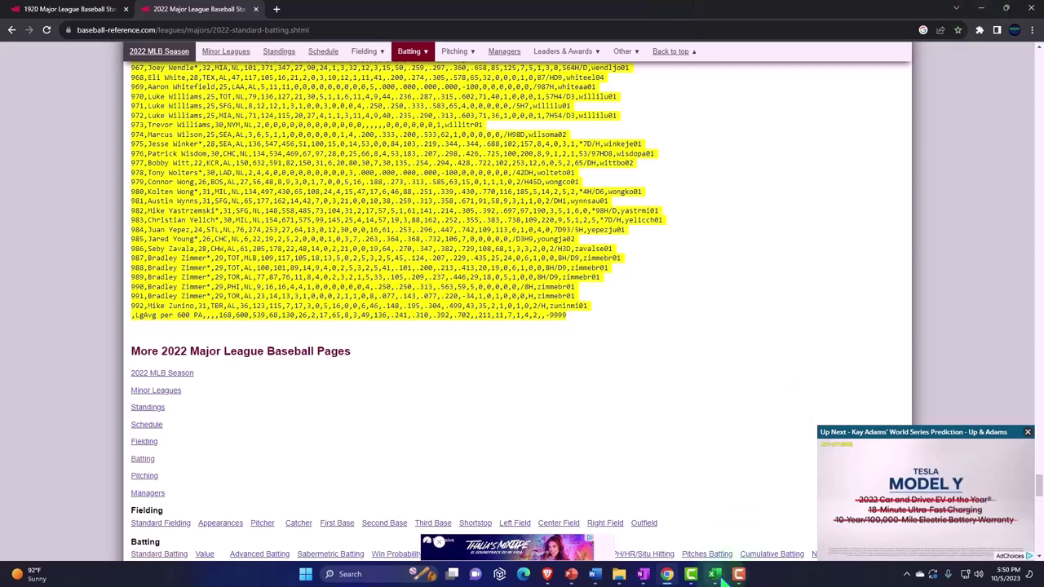
mouse_move(721, 577)
left_click(725, 531)
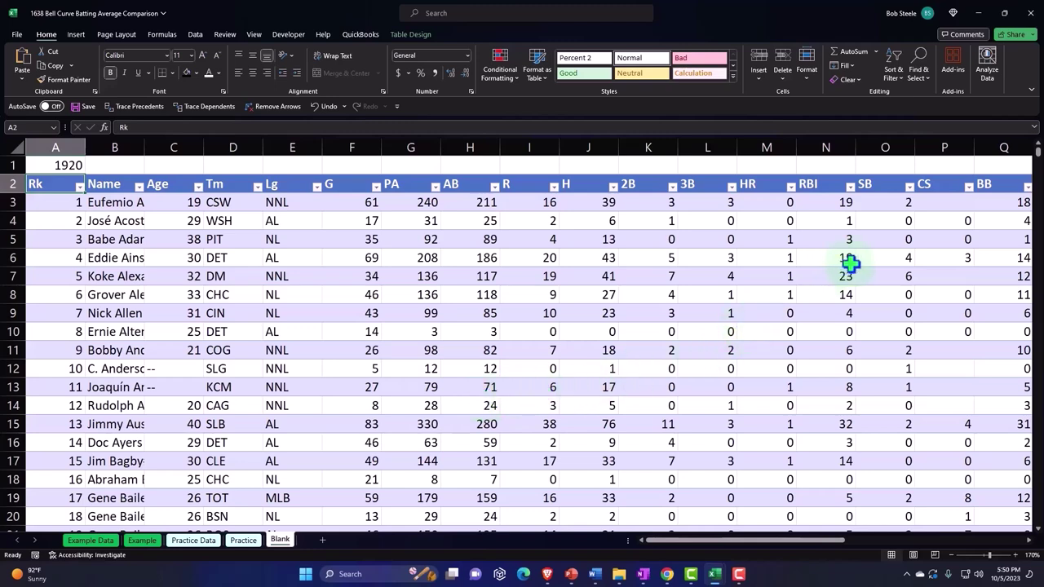
Hide columns C through R, from Age to SO, leaving the columns from Rk to Name and from BA onward.
left_click_drag(845, 540, 889, 541)
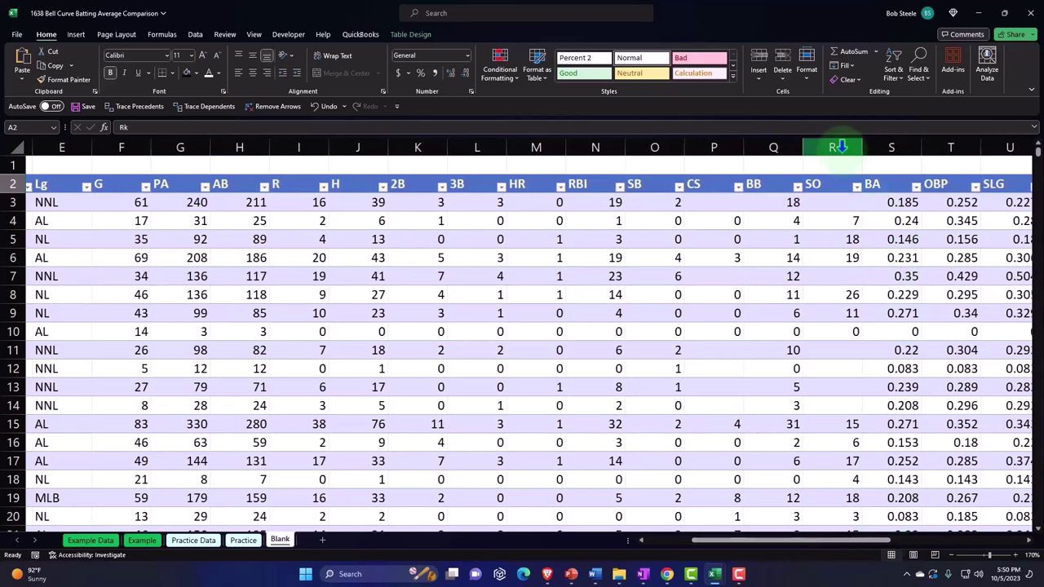
left_click_drag(815, 542, 728, 568)
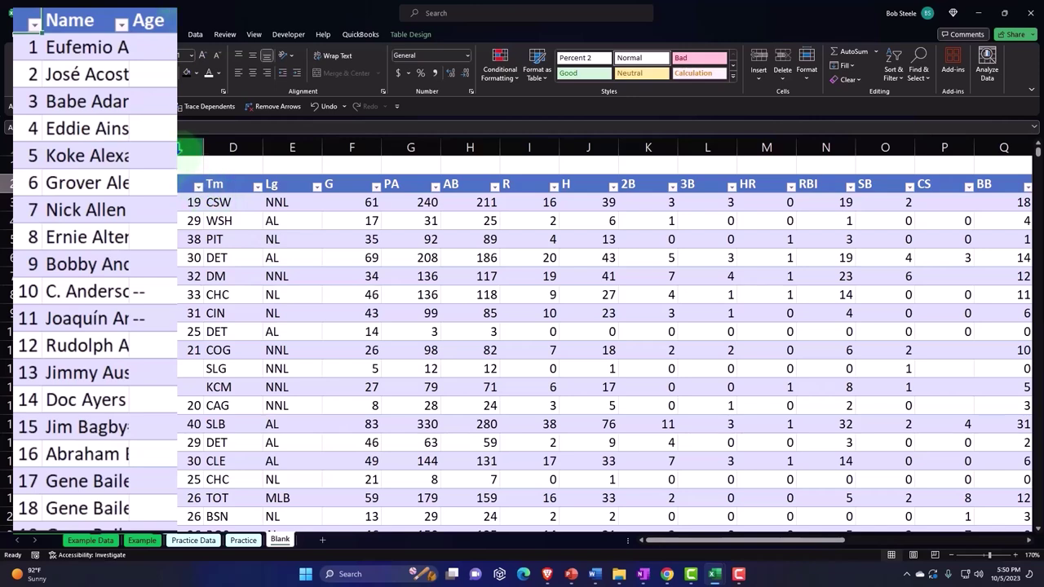
left_click(176, 145)
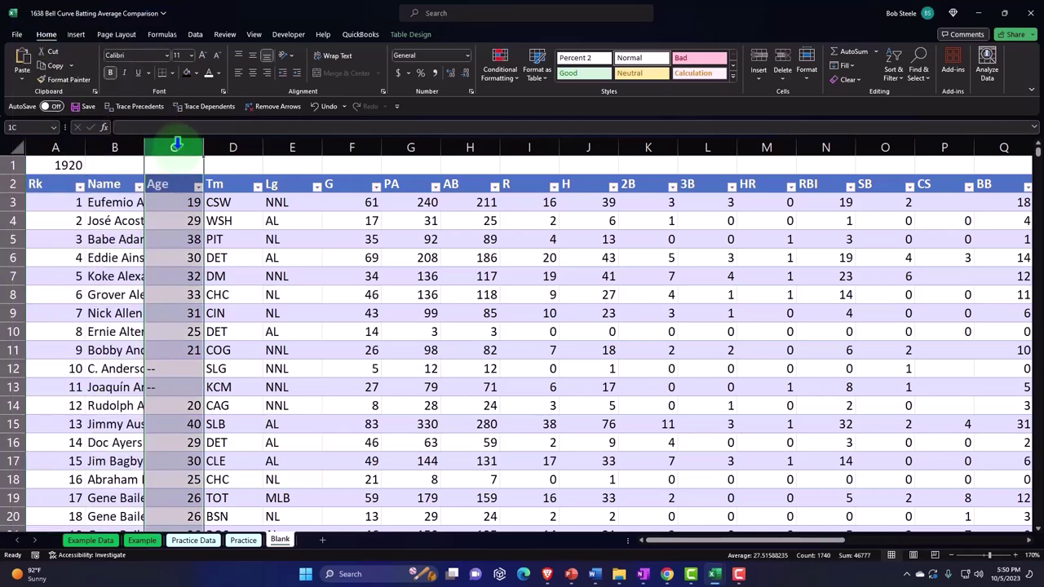
left_click_drag(176, 145, 524, 170)
right_click(392, 275)
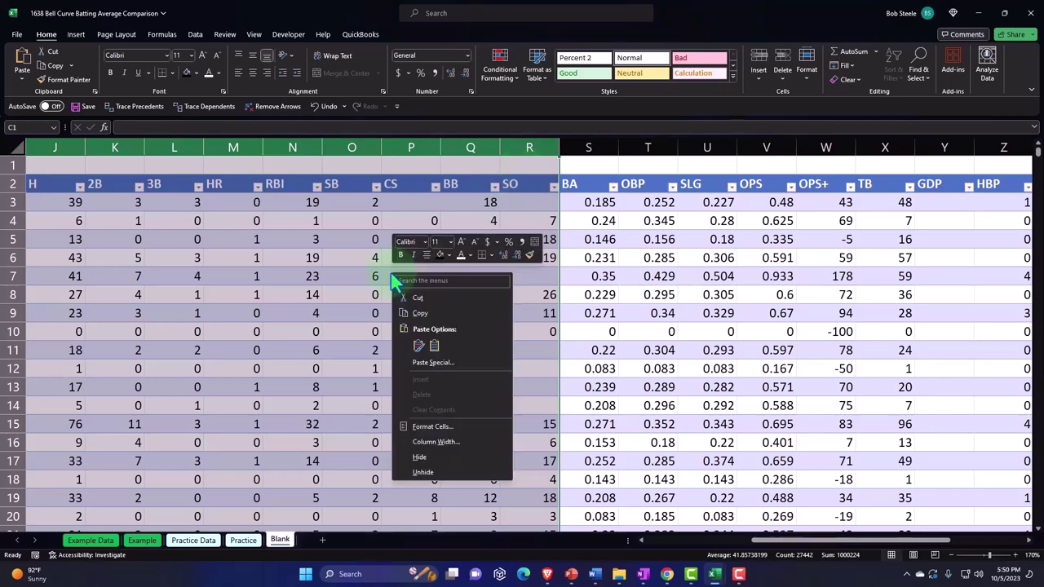
left_click(419, 462)
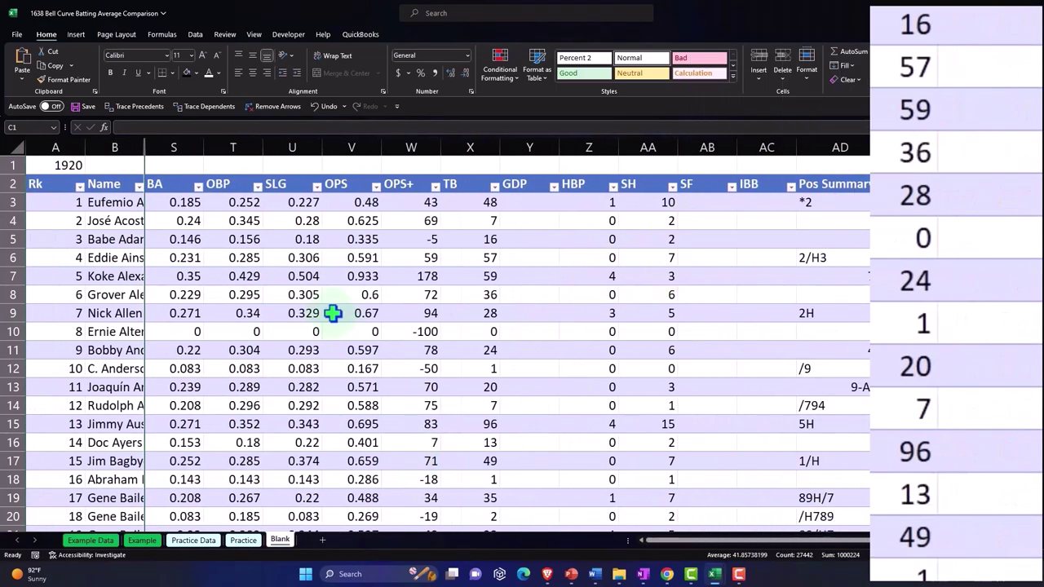
Widen column B so the players' full names fit in the Name column.
left_click(255, 255)
key("Left")
key("Home")
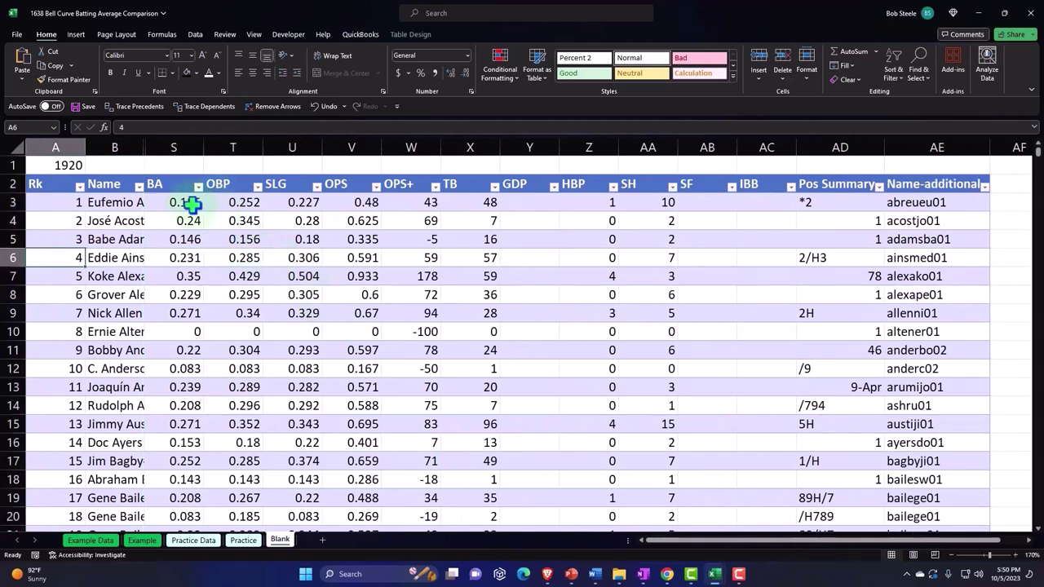
left_click_drag(141, 146, 182, 149)
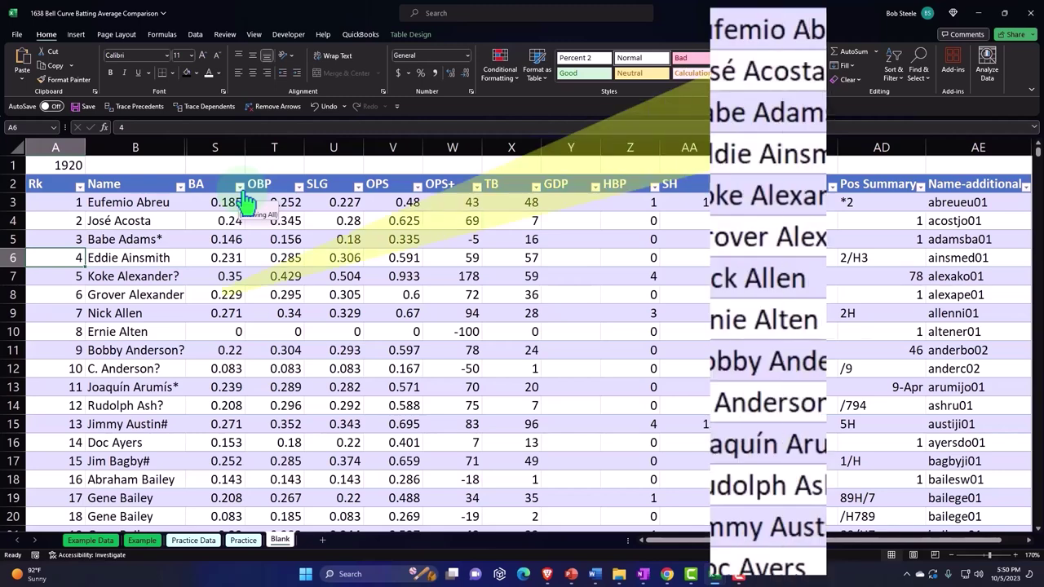
Sort the 1920 table by BA from smallest to largest and look through the lowest batting averages.
left_click(240, 187)
left_click(212, 200)
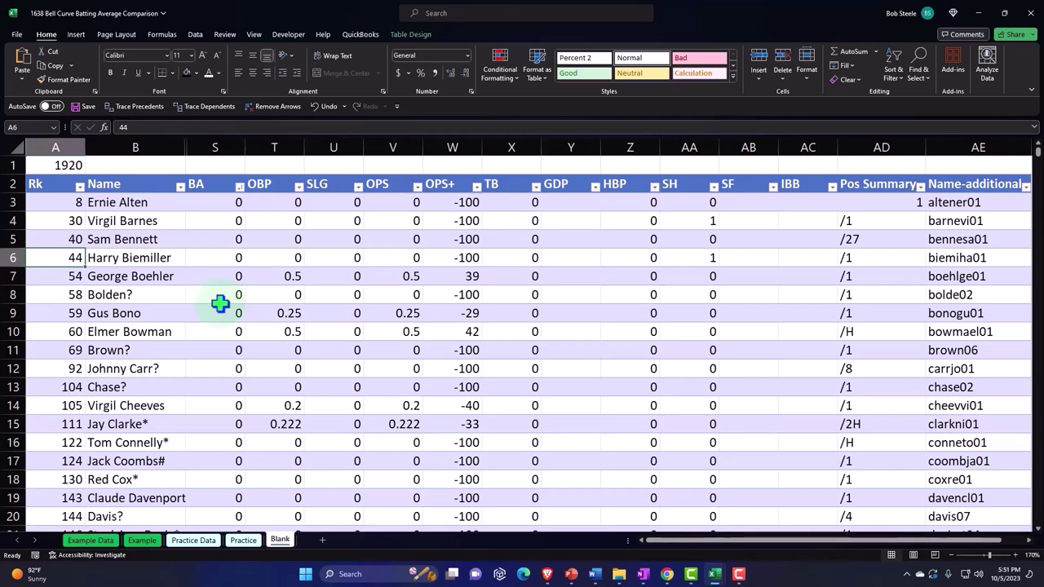
scroll(216, 198, "down", 6)
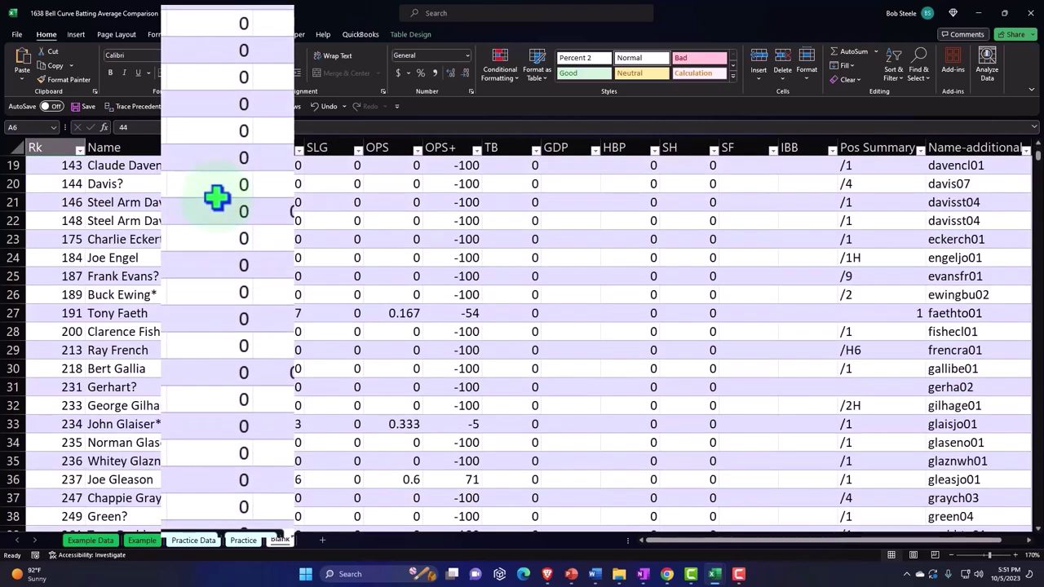
scroll(217, 198, "up", 6)
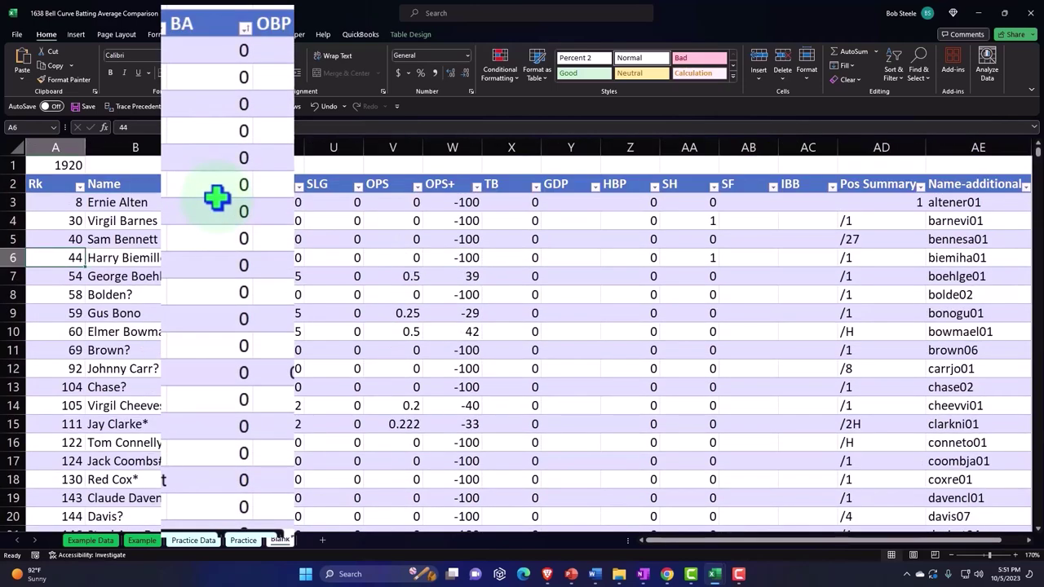